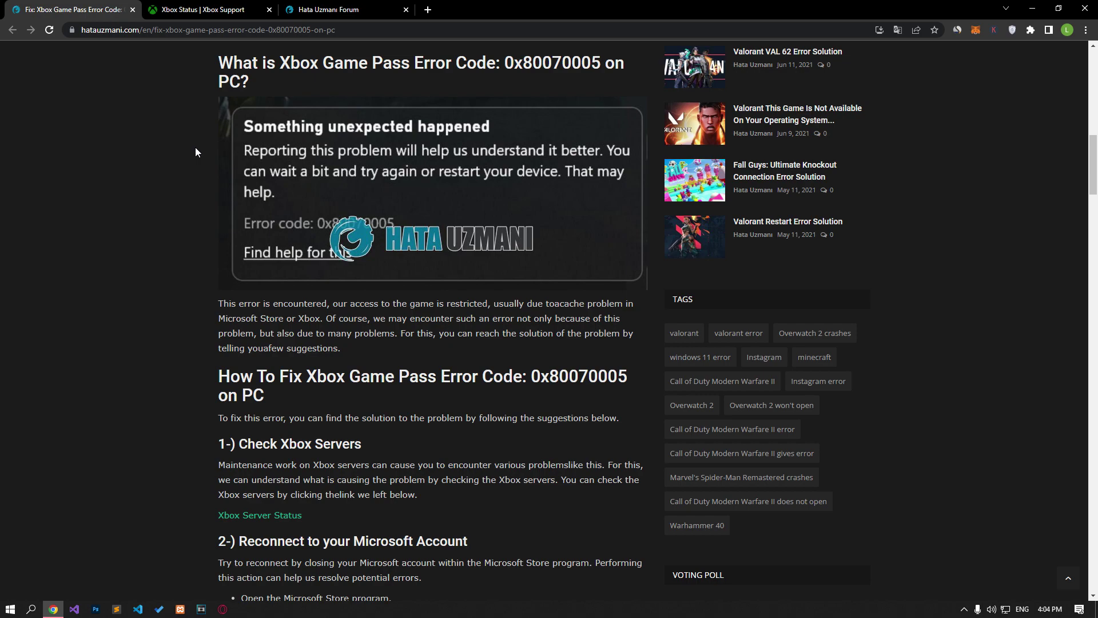
Step: Read through the Xbox Game Pass 0x80070005 fix article to find the Xbox Server Status link
scroll(195, 151, down, 7)
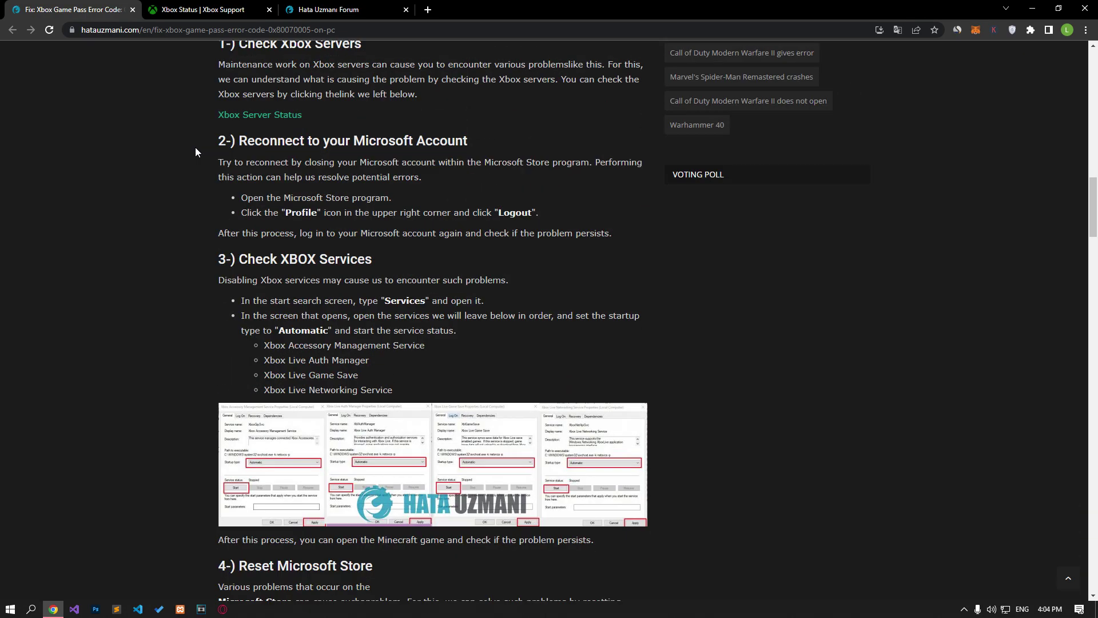
scroll(196, 151, up, 1)
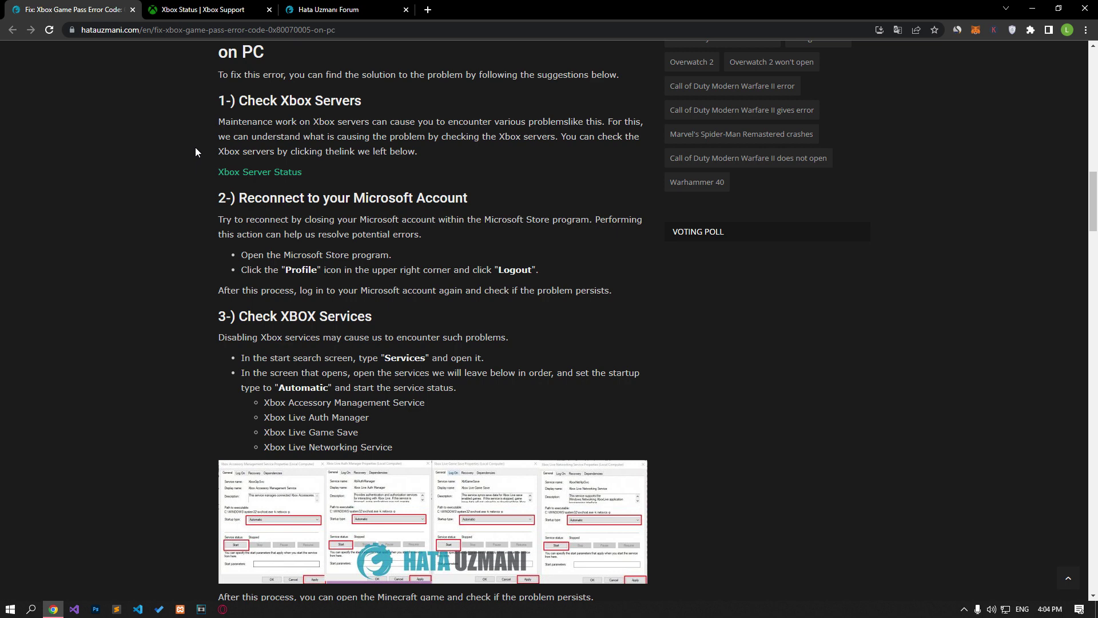
scroll(195, 152, up, 6)
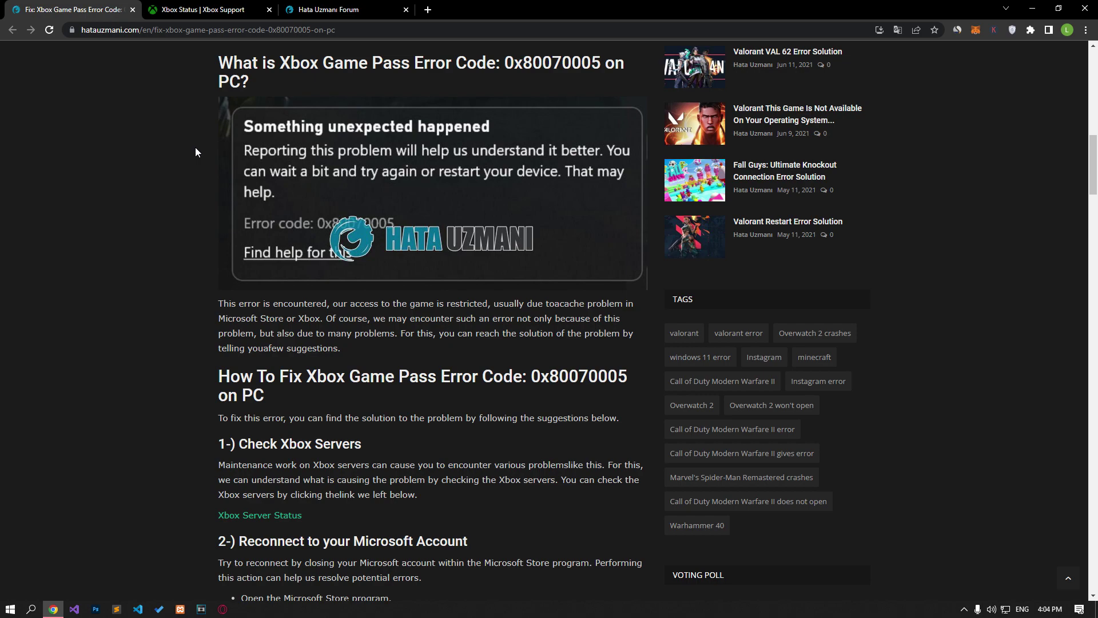
scroll(196, 152, down, 7)
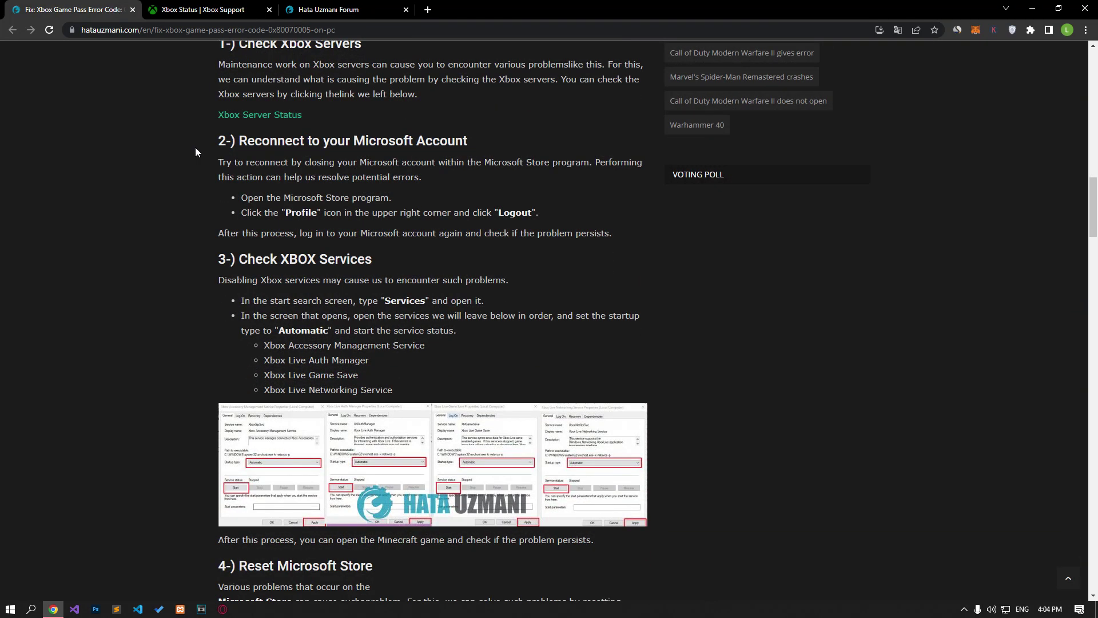
scroll(196, 151, up, 1)
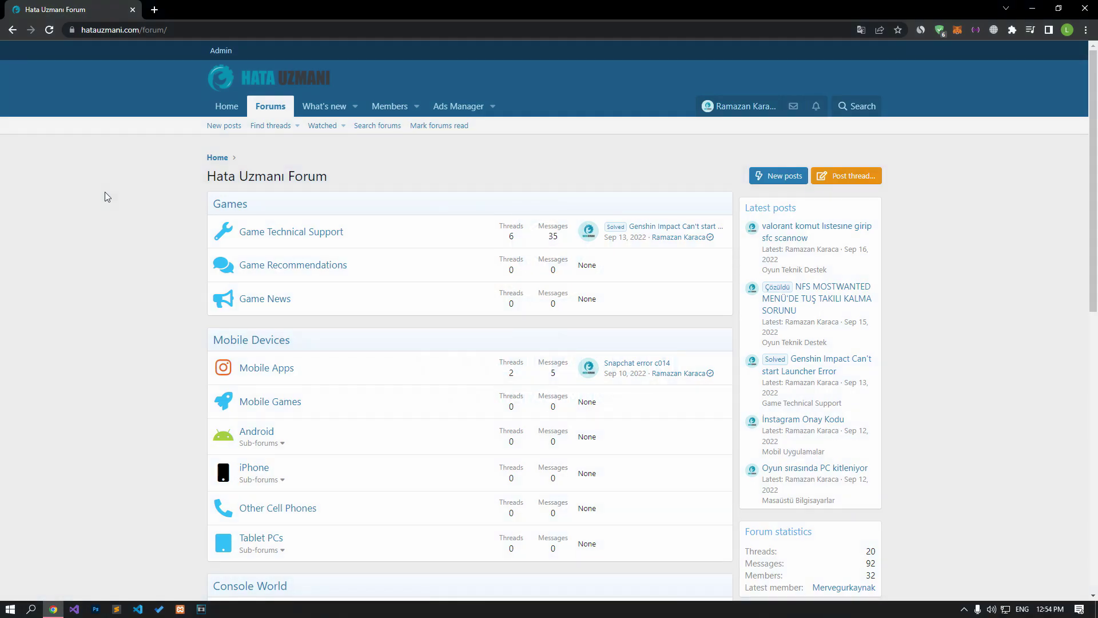
scroll(105, 191, down, 10)
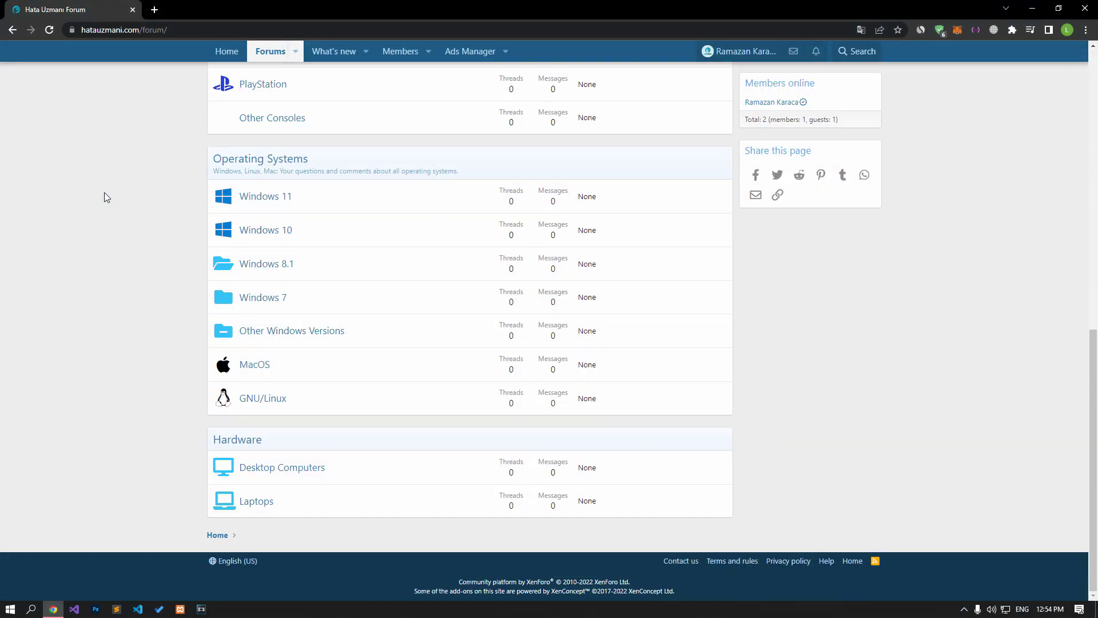
scroll(104, 192, up, 10)
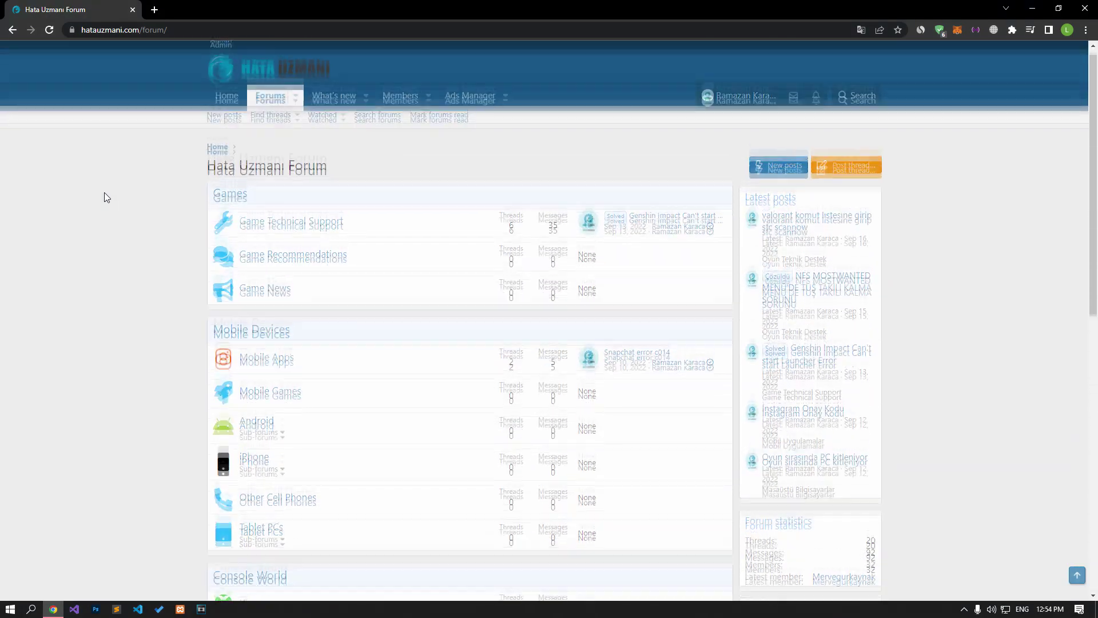
click(873, 177)
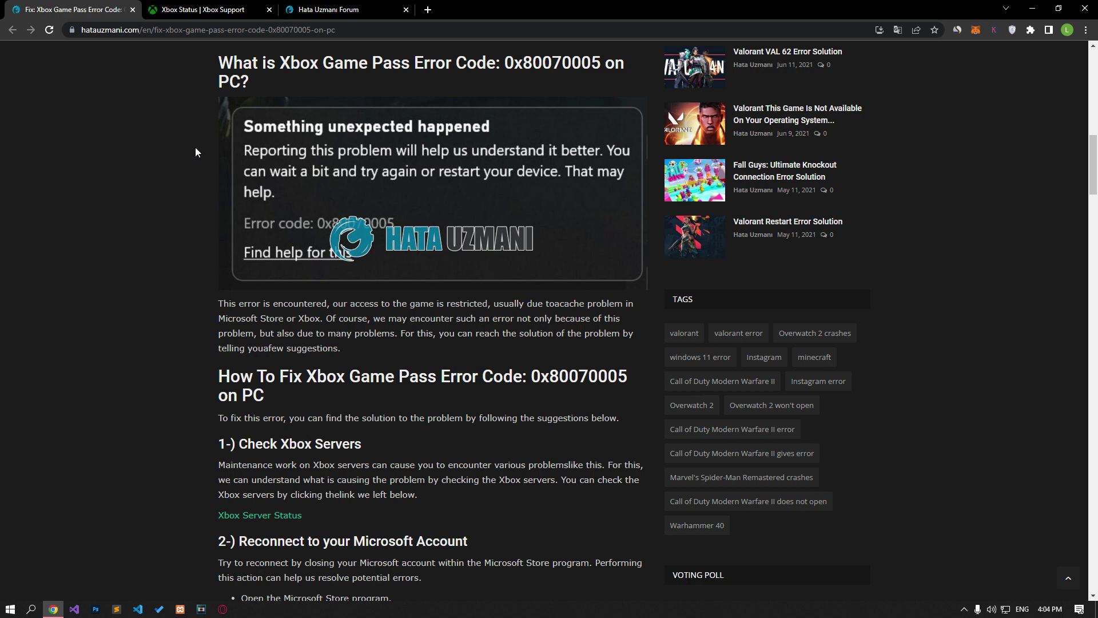
scroll(196, 152, down, 6)
Step: Check the Xbox server status page (all services up), then return to the article's section 3
click(236, 170)
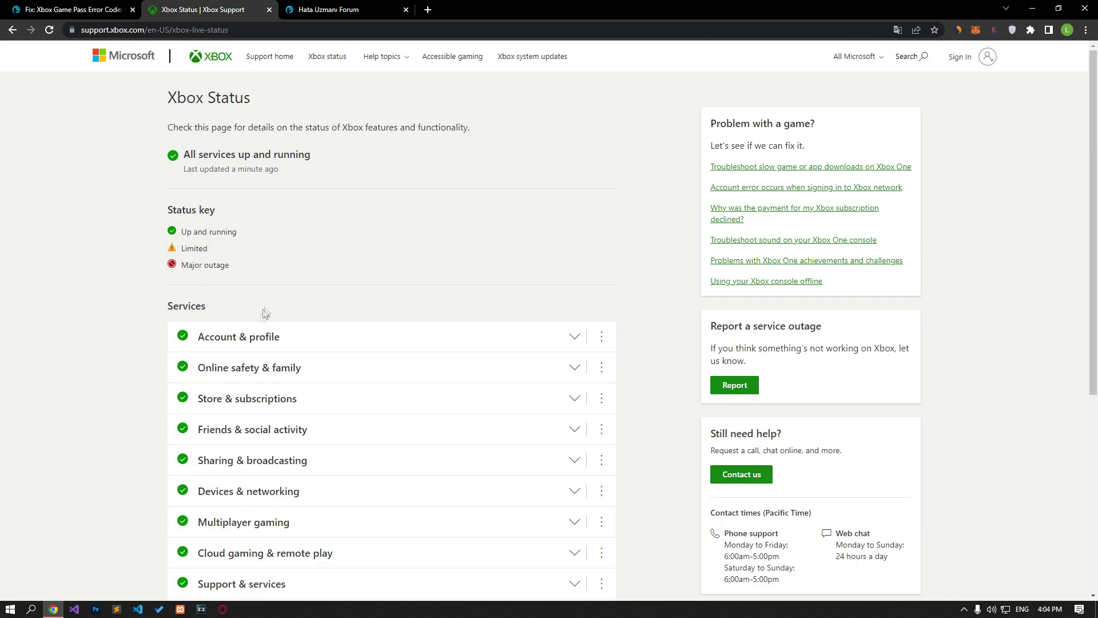
scroll(255, 326, down, 2)
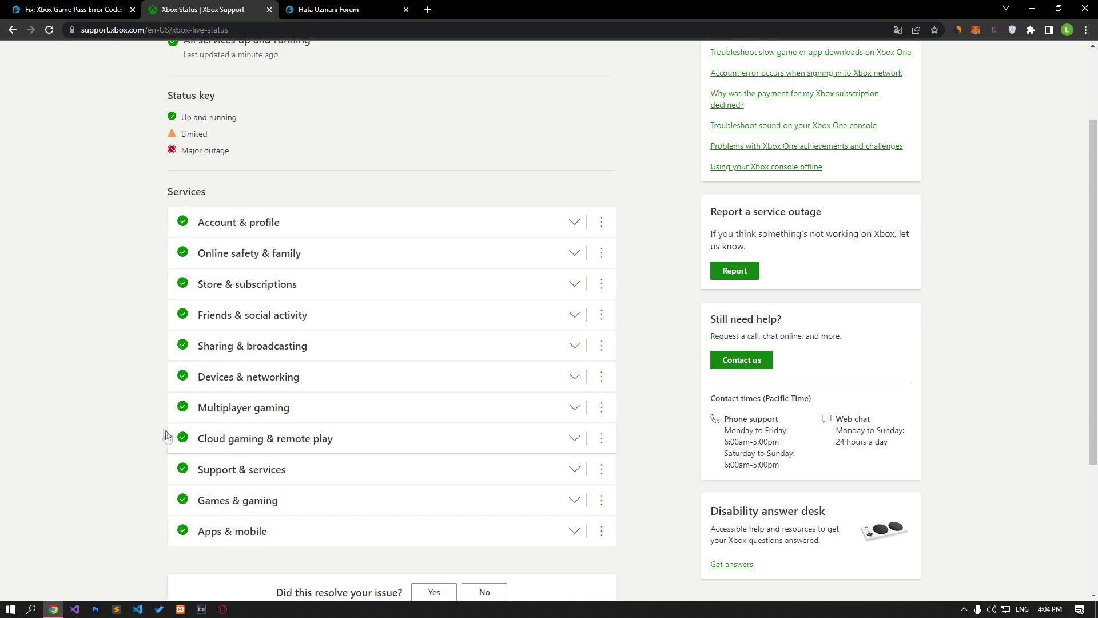
scroll(147, 417, up, 2)
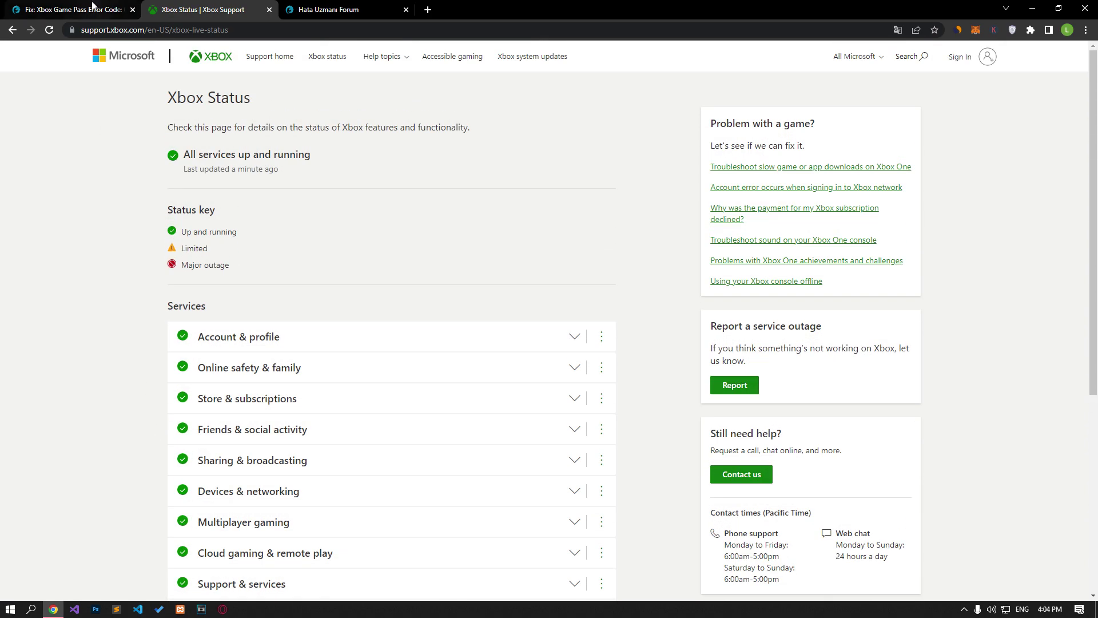
click(93, 9)
scroll(127, 271, down, 2)
scroll(127, 272, down, 2)
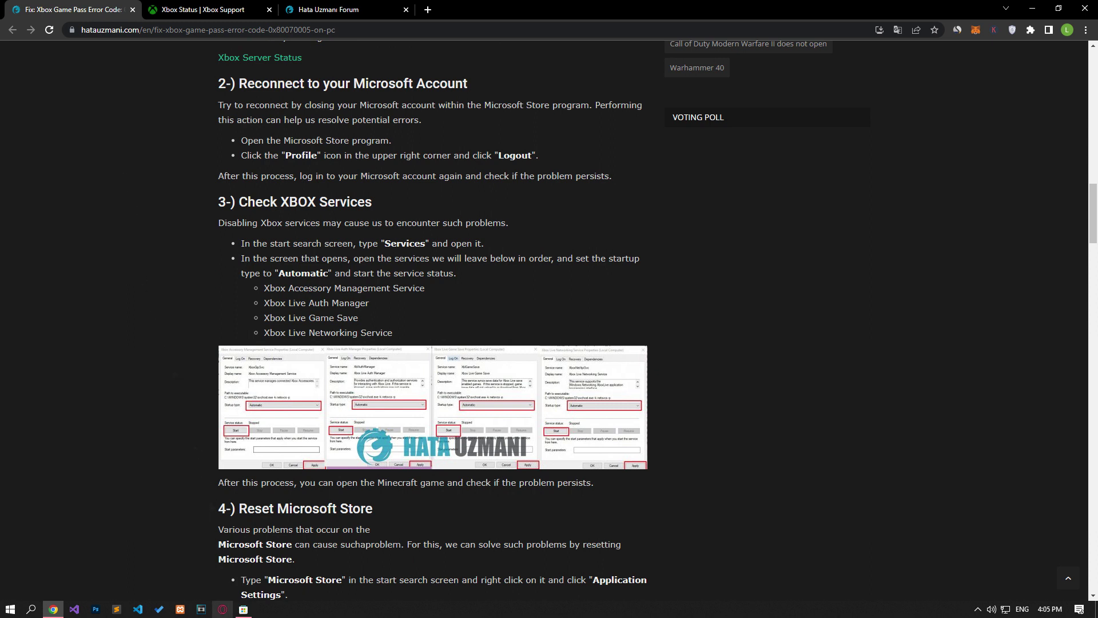
Step: Bring Microsoft Store forward and open its account menu showing the Sign out option
click(243, 610)
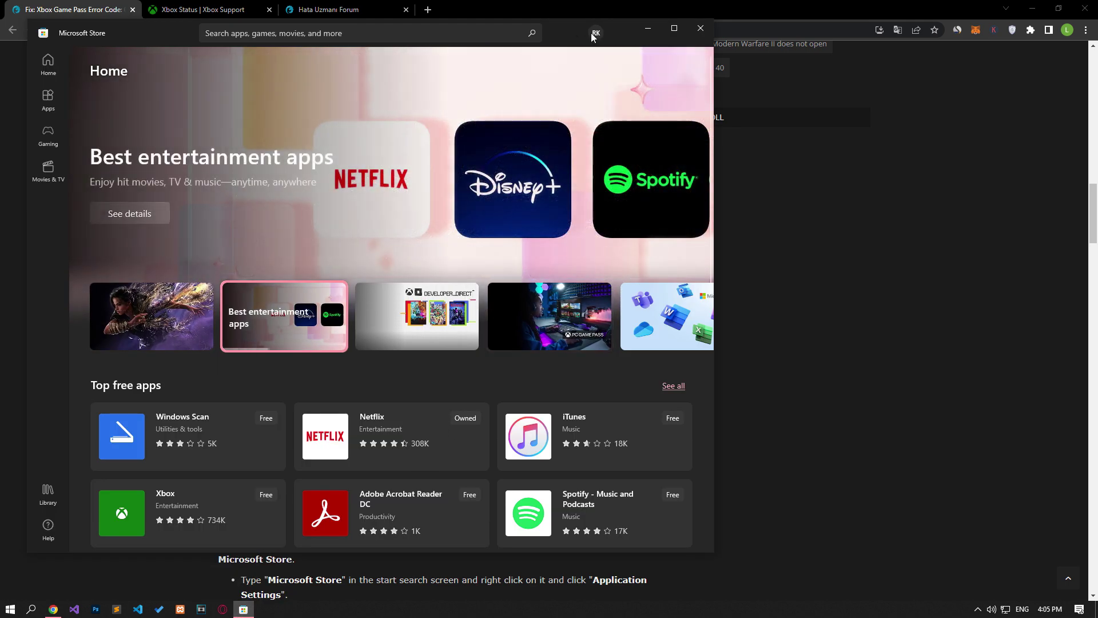
click(596, 33)
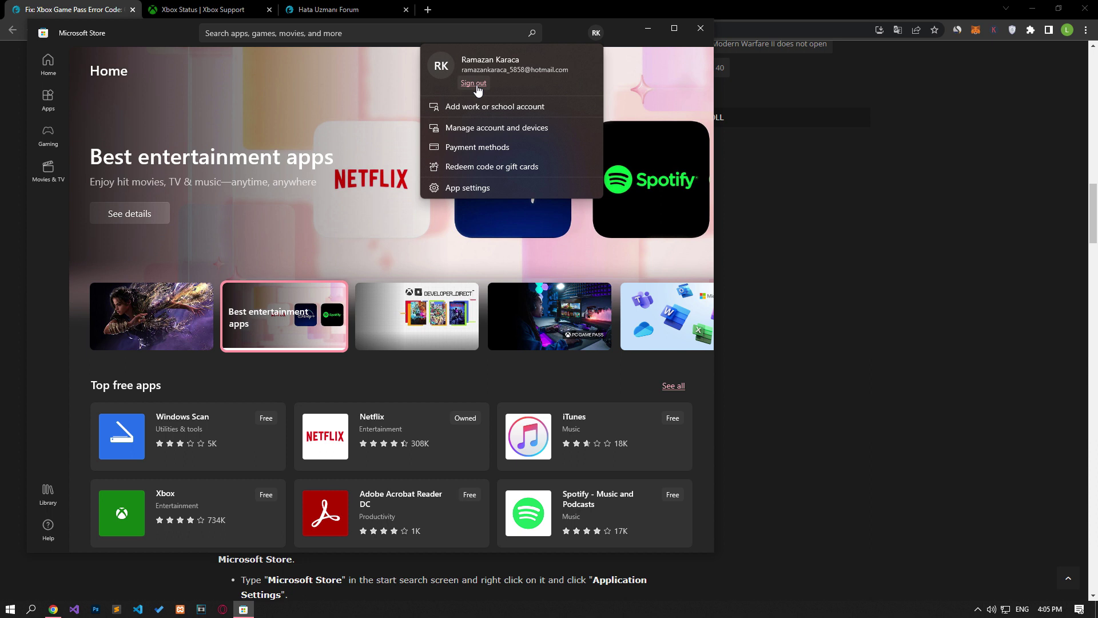
Step: Launch the Services app by searching 'services' in Windows search
click(3, 192)
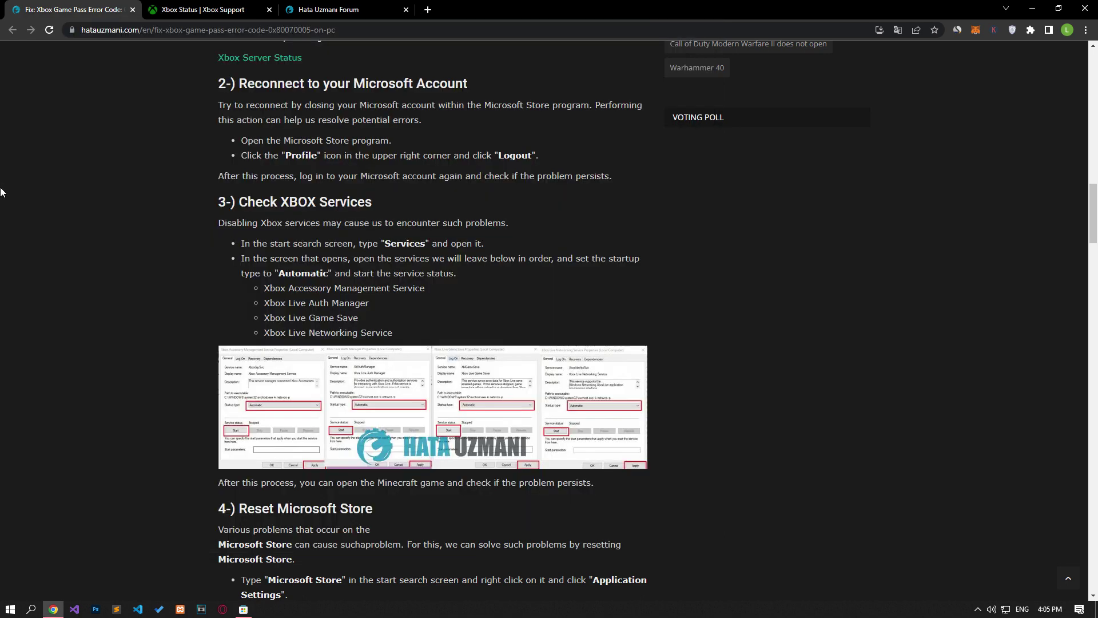
scroll(148, 215, down, 2)
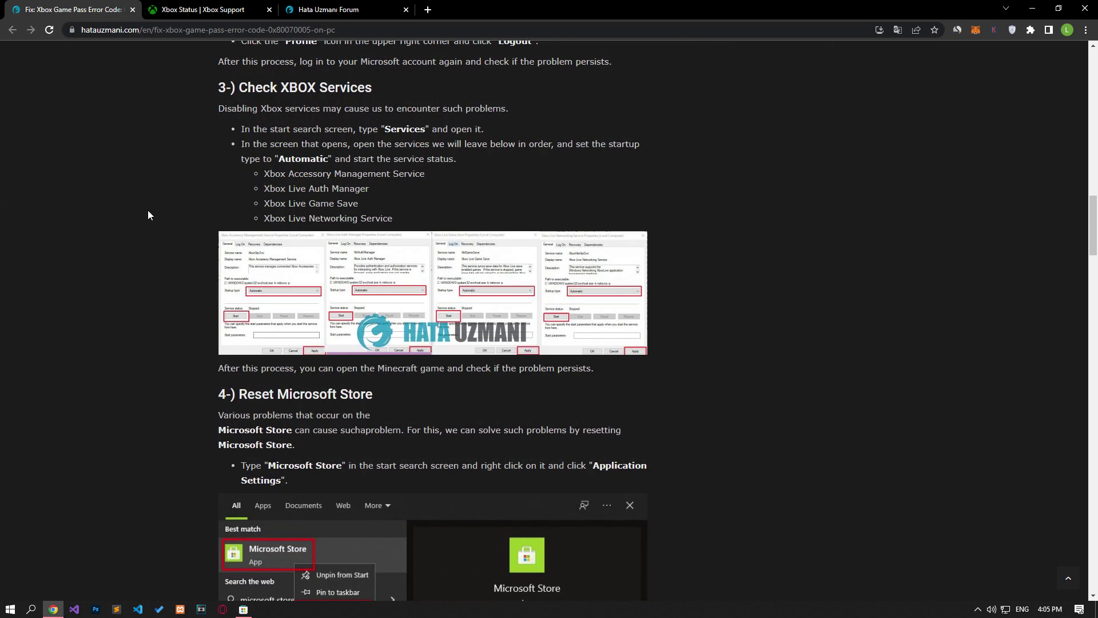
key(super)
text(servi)
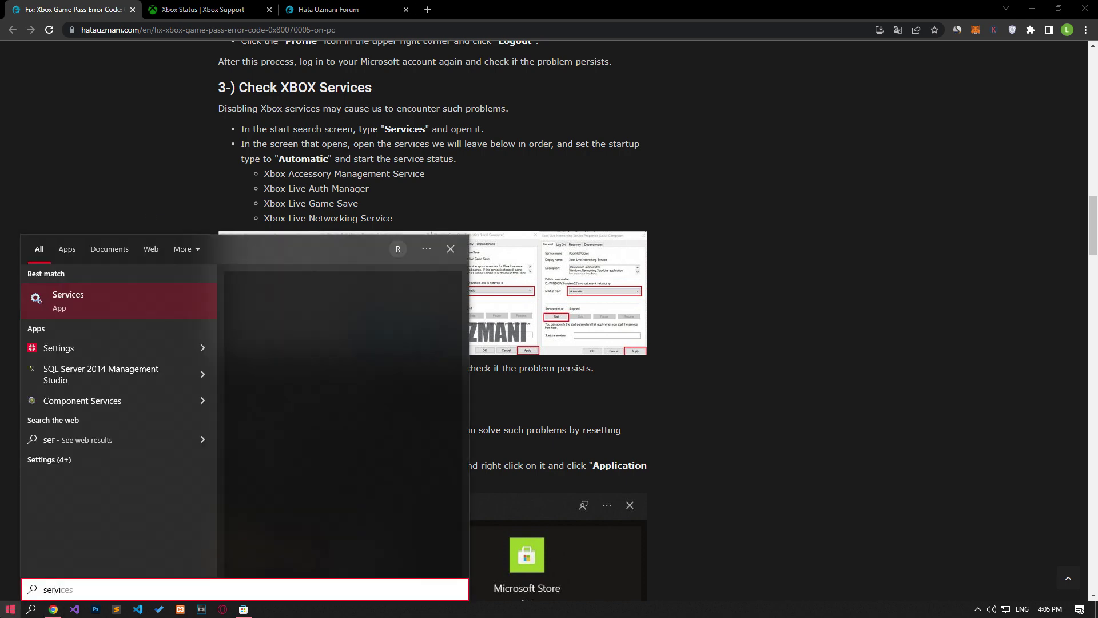
text(ces)
click(87, 305)
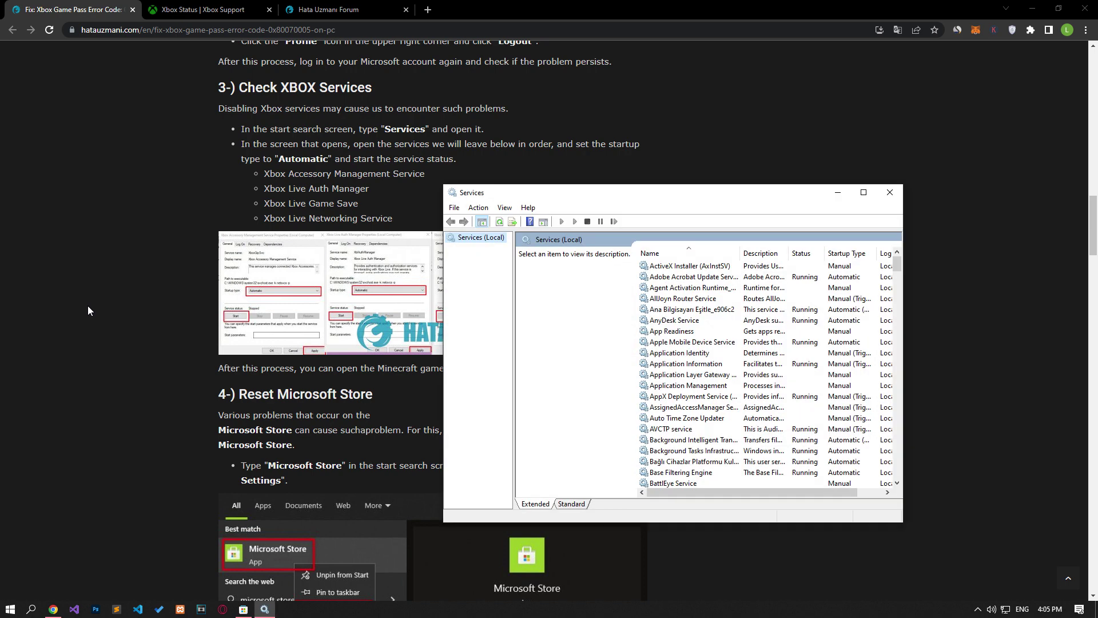
Step: Set Xbox Accessory Management Service startup type to Automatic
click(684, 396)
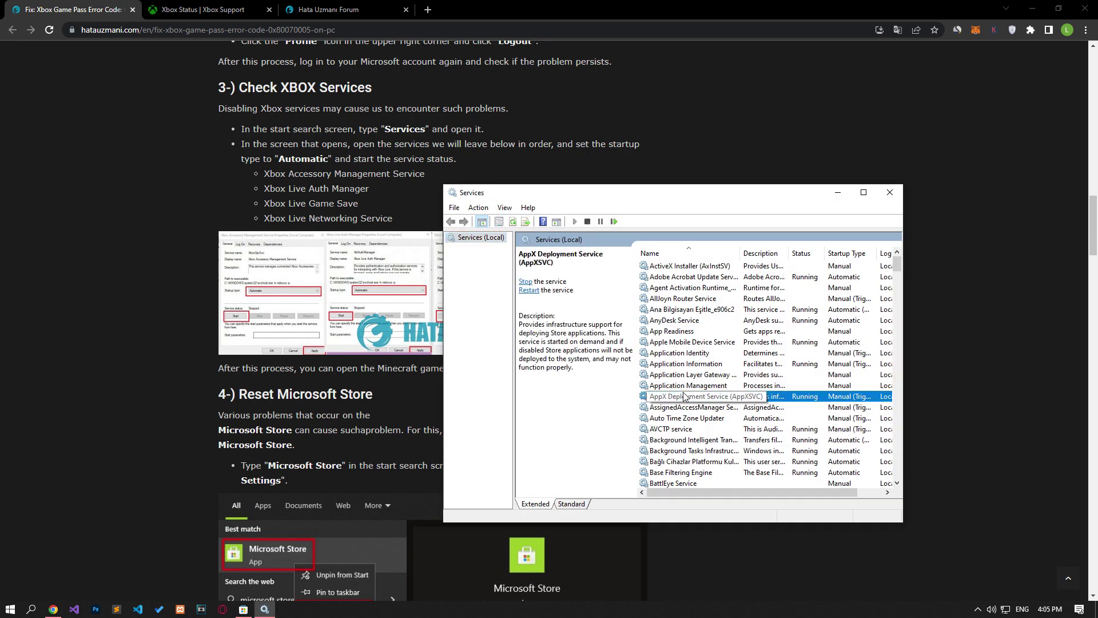
key(x)
double_click(671, 440)
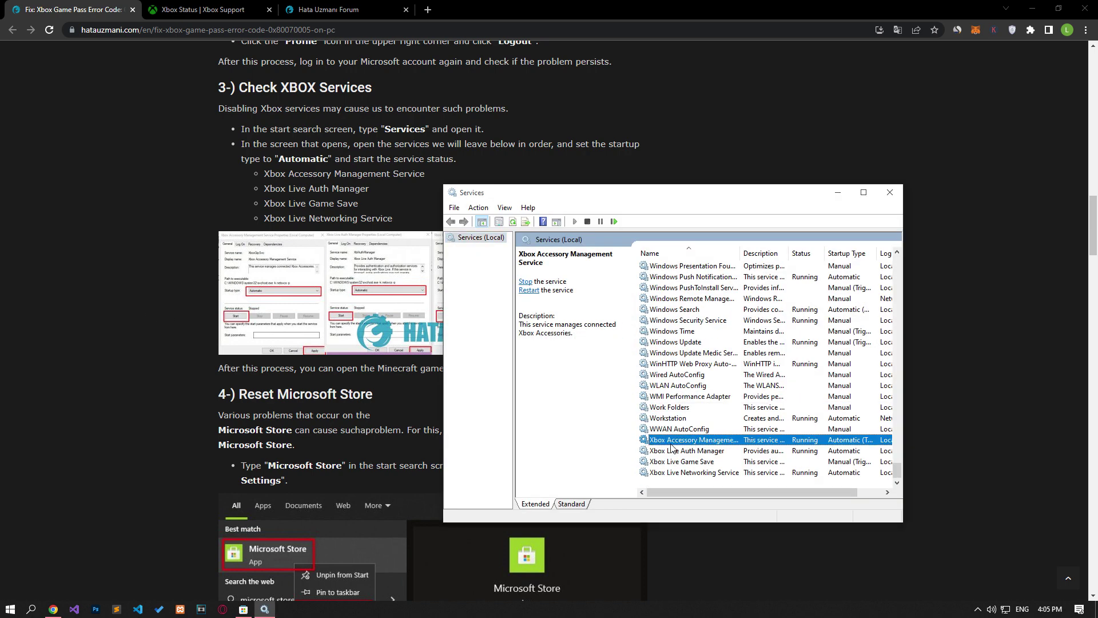
click(648, 350)
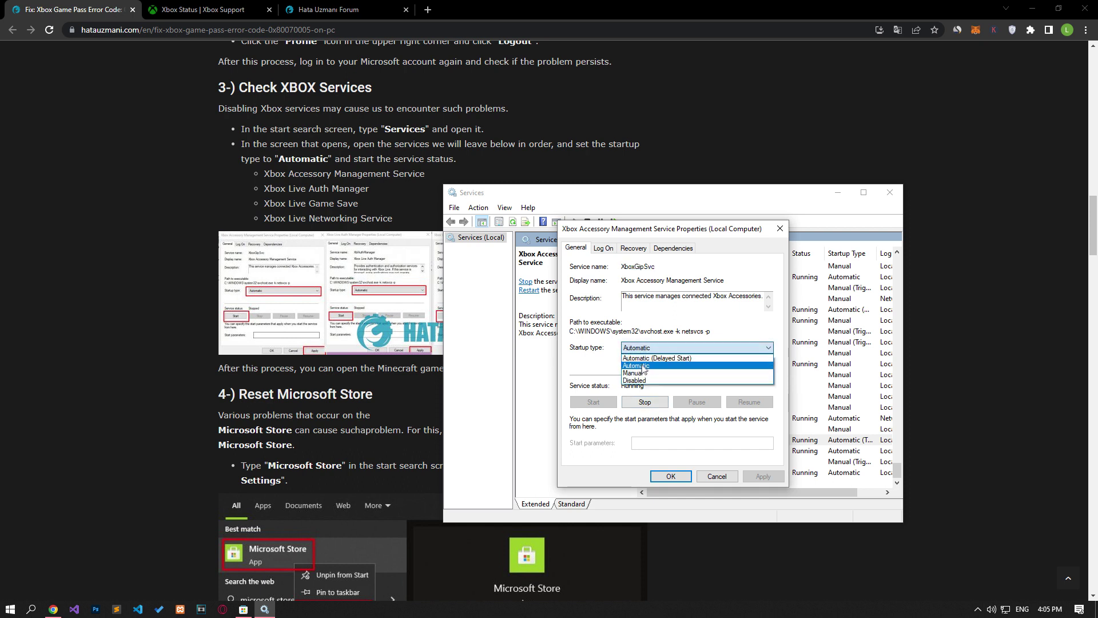
click(644, 366)
click(758, 476)
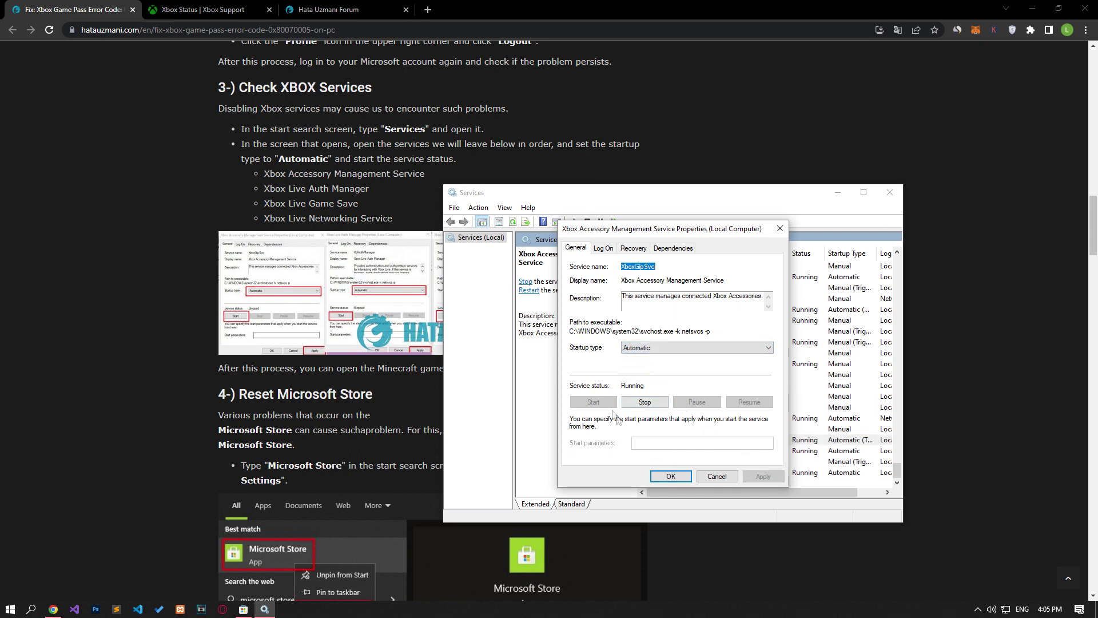
click(671, 476)
Step: Set Xbox Live Auth Manager startup type to Automatic
click(676, 451)
double_click(676, 450)
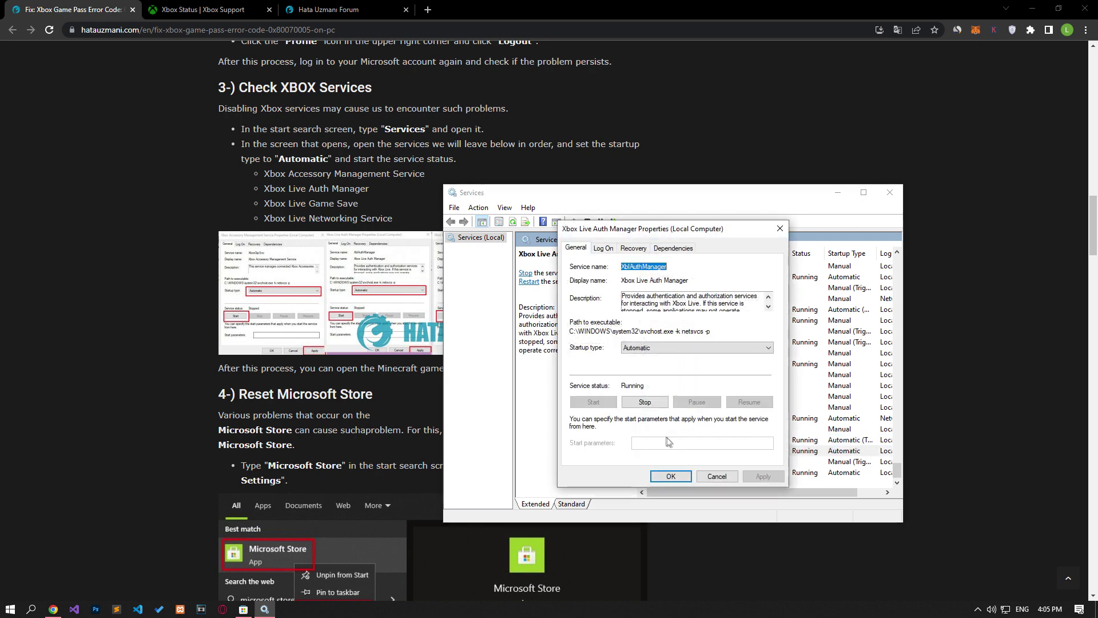
click(653, 347)
click(641, 363)
click(763, 476)
click(671, 476)
Step: Set Xbox Live Game Save to Automatic startup and start the service
click(689, 462)
double_click(689, 463)
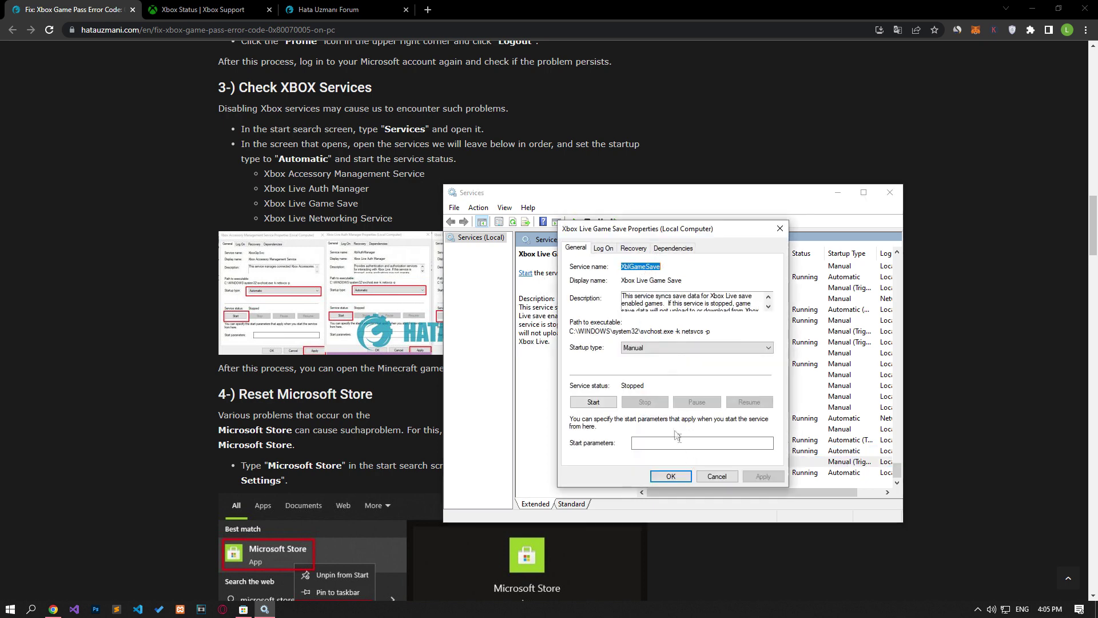
click(644, 347)
click(641, 366)
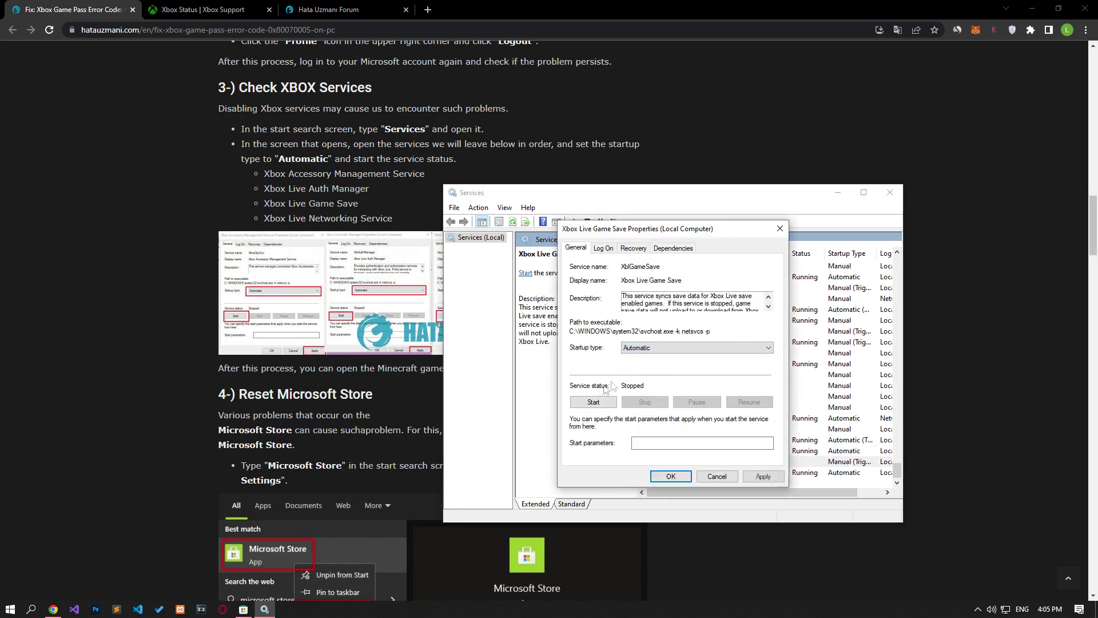
click(593, 402)
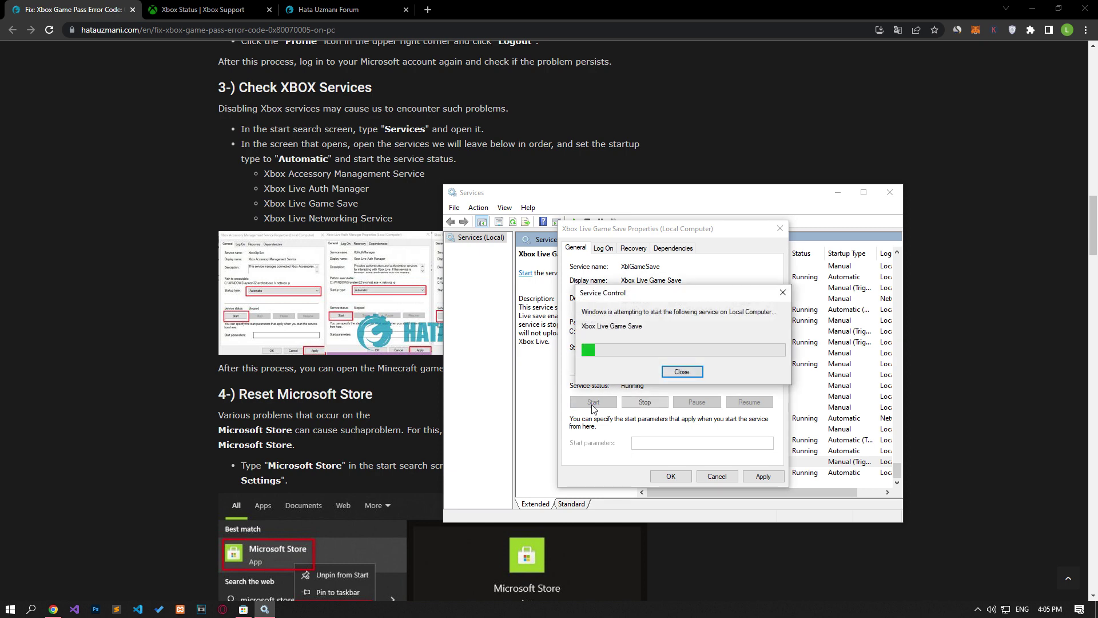
click(768, 479)
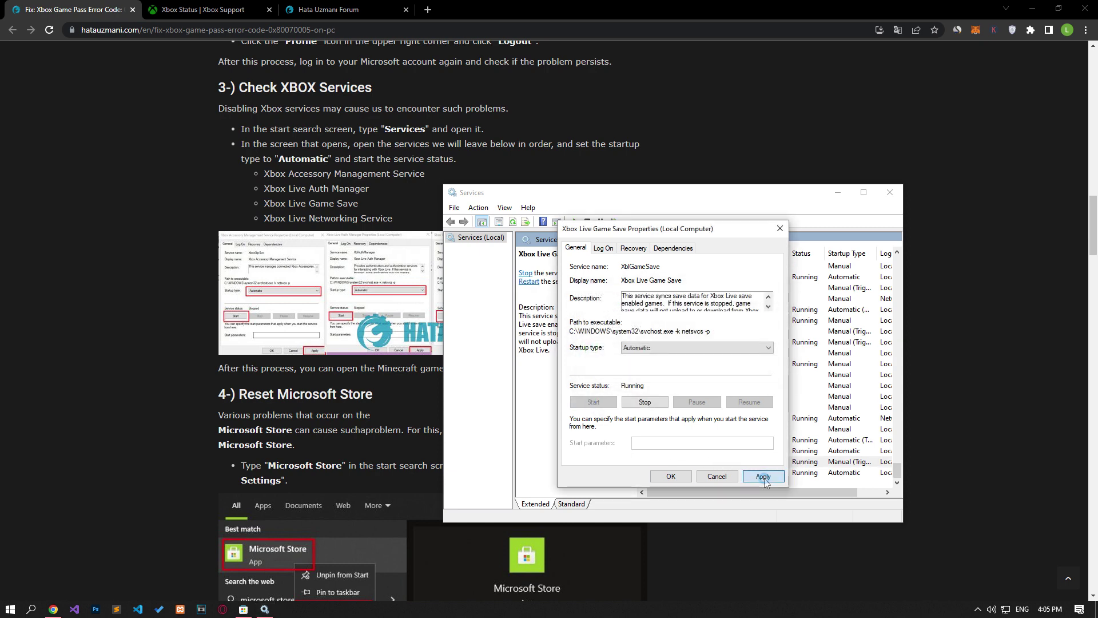
click(672, 475)
Step: Set Xbox Live Networking Service startup type to Automatic
double_click(680, 473)
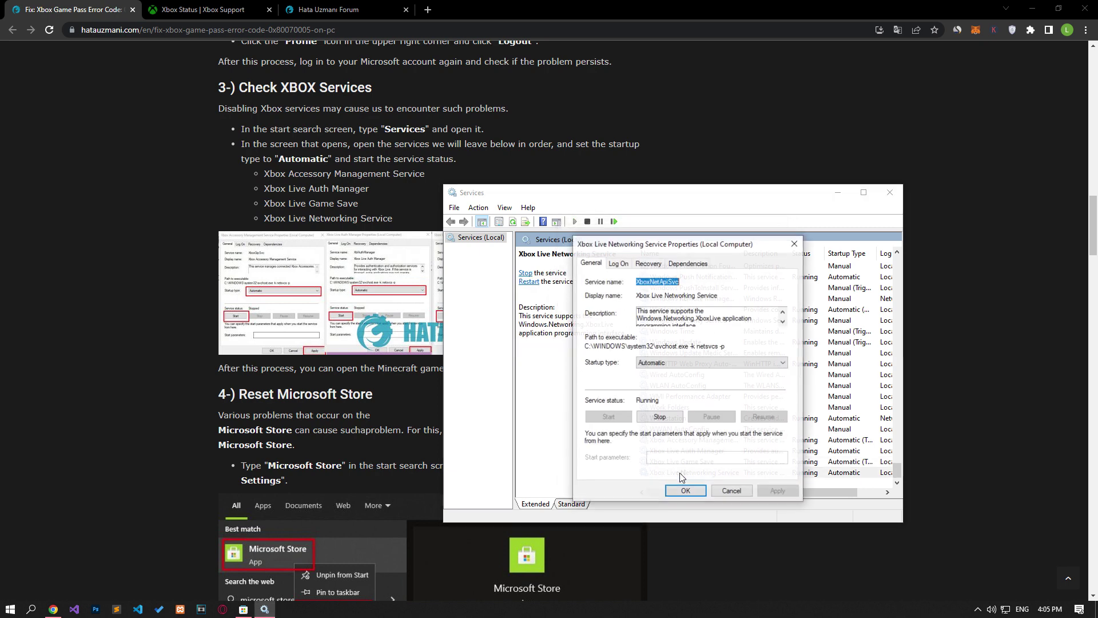
click(685, 362)
click(655, 381)
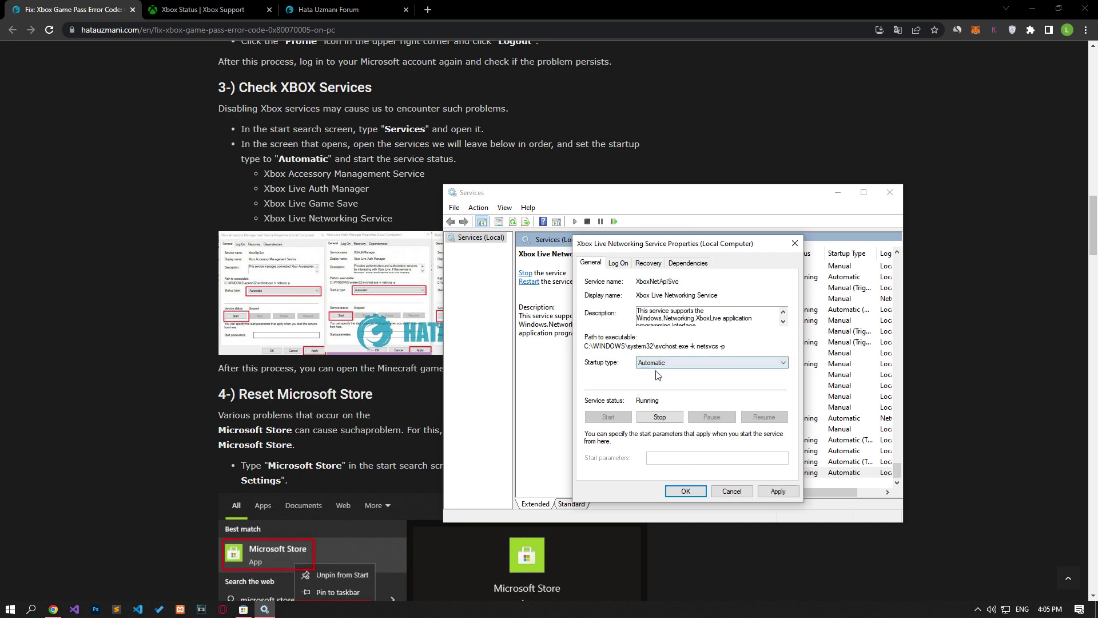
click(788, 491)
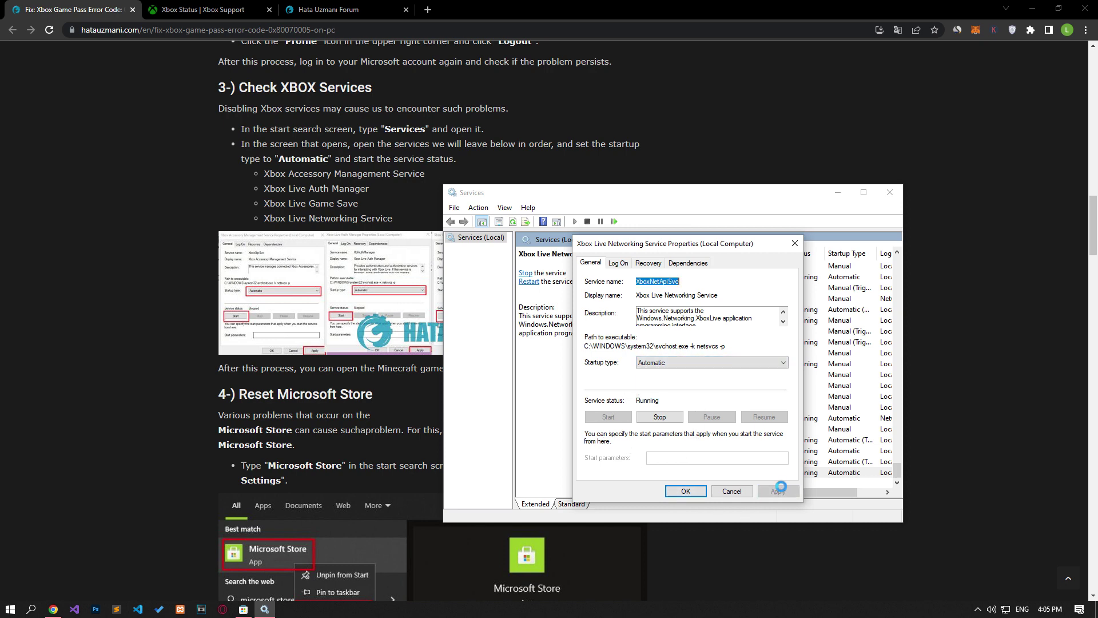
click(685, 491)
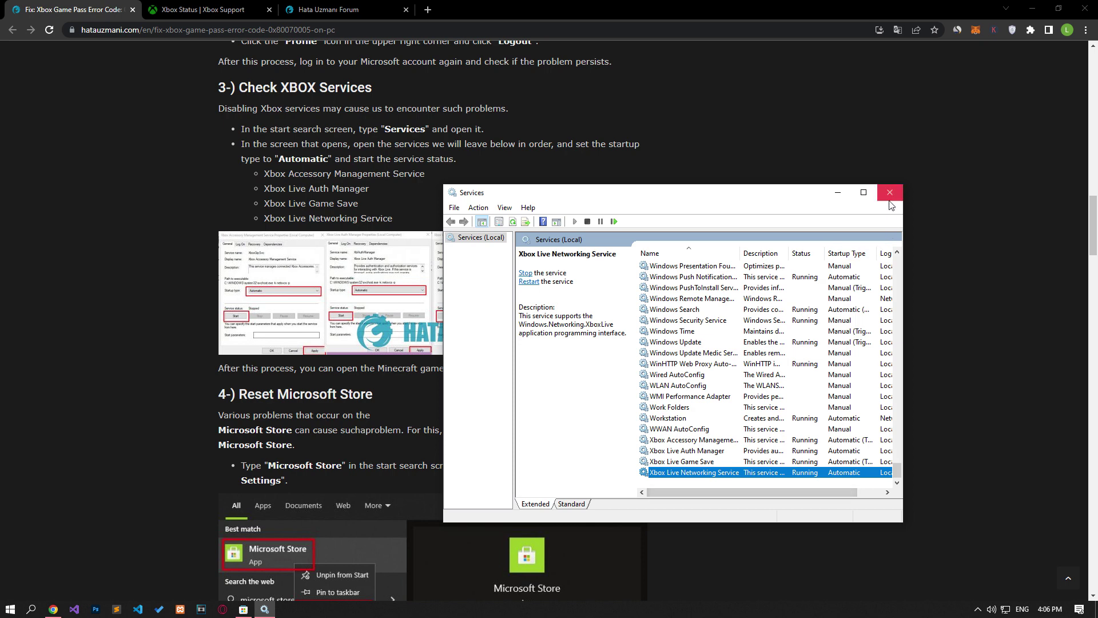
Step: Check both Gaming Services entries' properties to confirm they are Running
key(g)
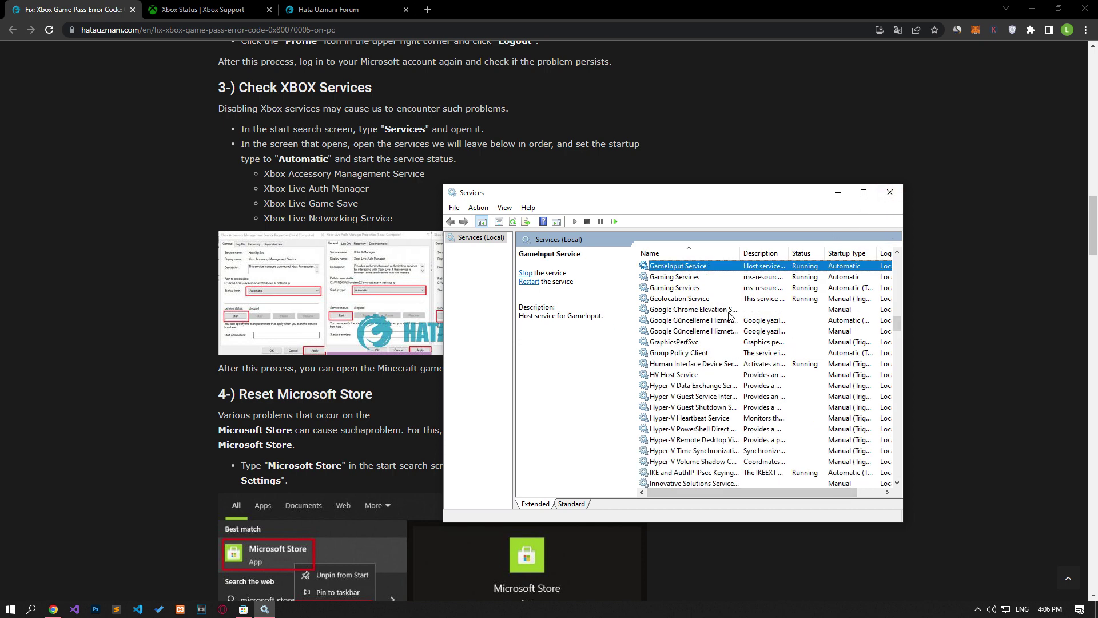
click(675, 277)
double_click(676, 278)
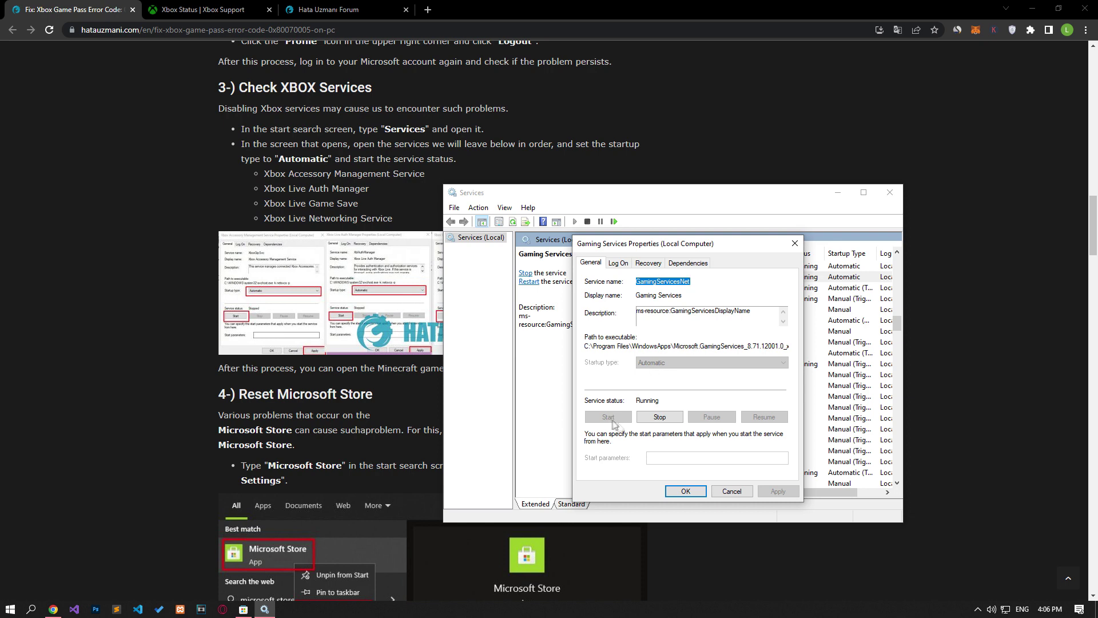
click(733, 491)
double_click(681, 288)
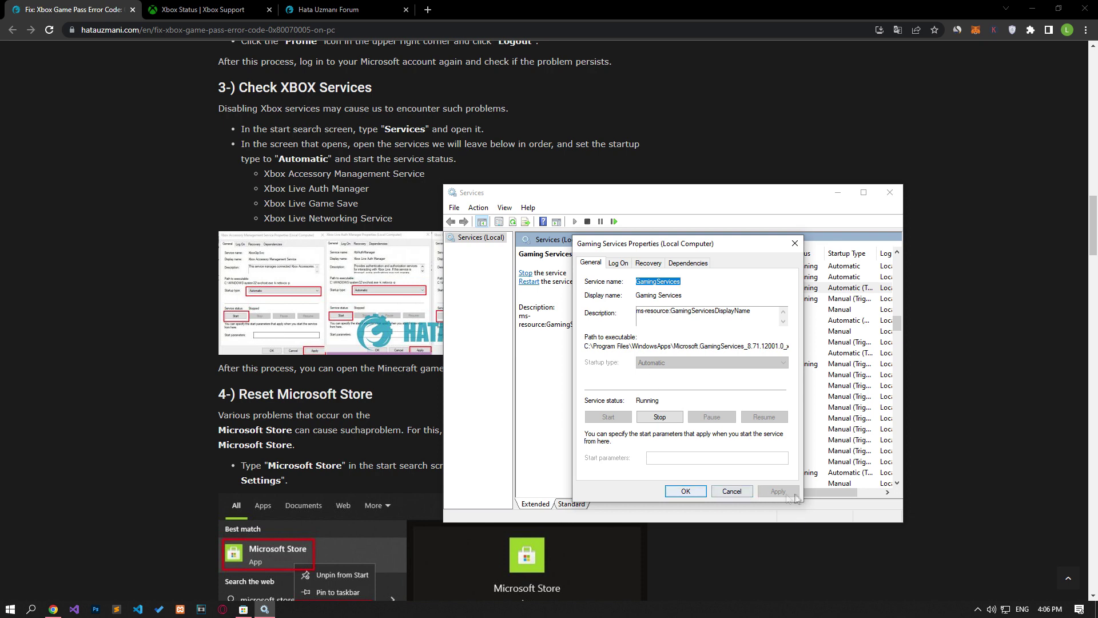
Step: Close Gaming Services properties and Services, scroll to '4-) Reset Microsoft Store', and open Start
click(686, 491)
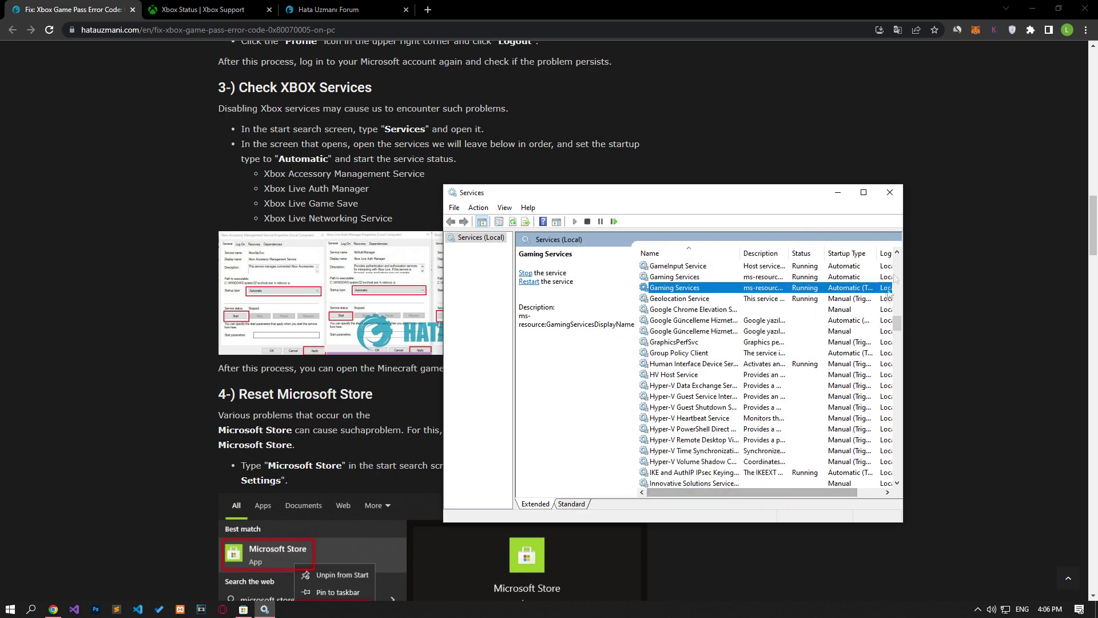
click(890, 193)
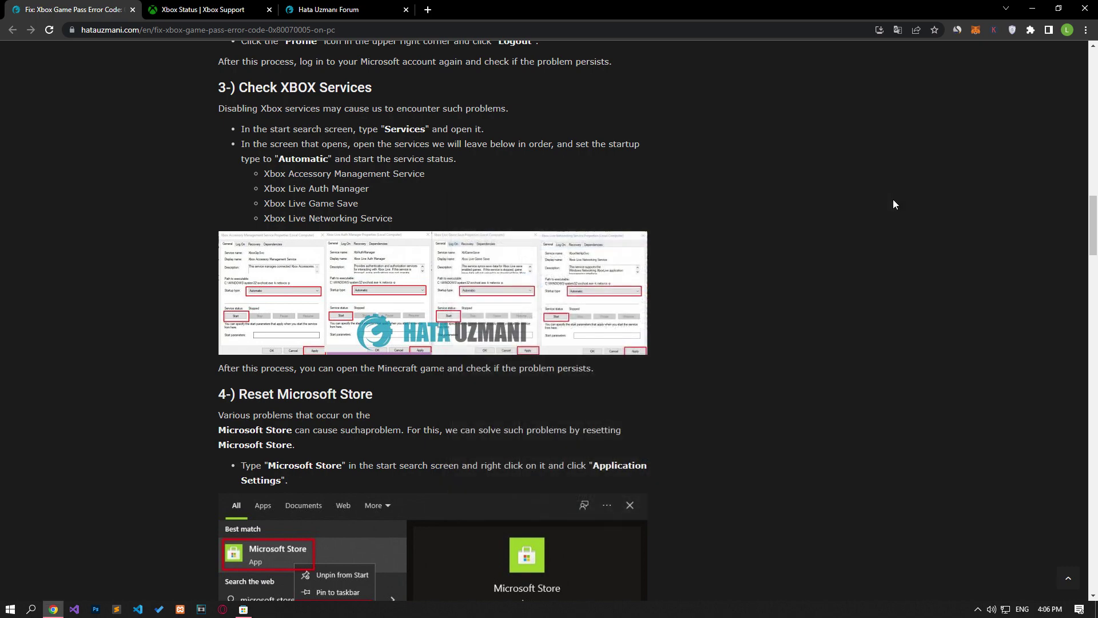
scroll(160, 470, down, 6)
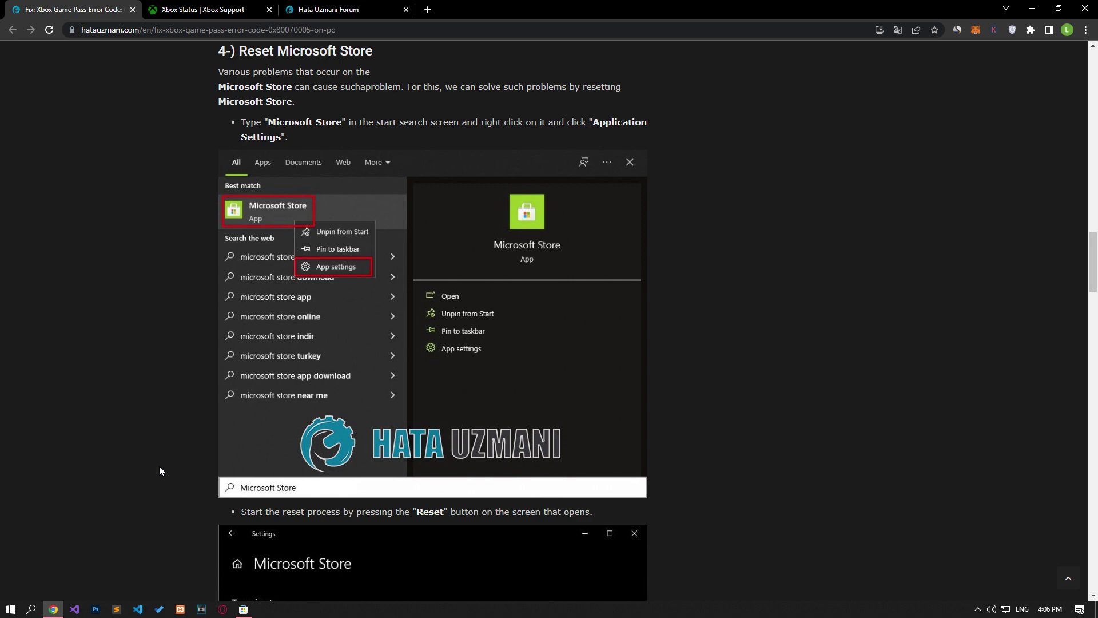
key(super)
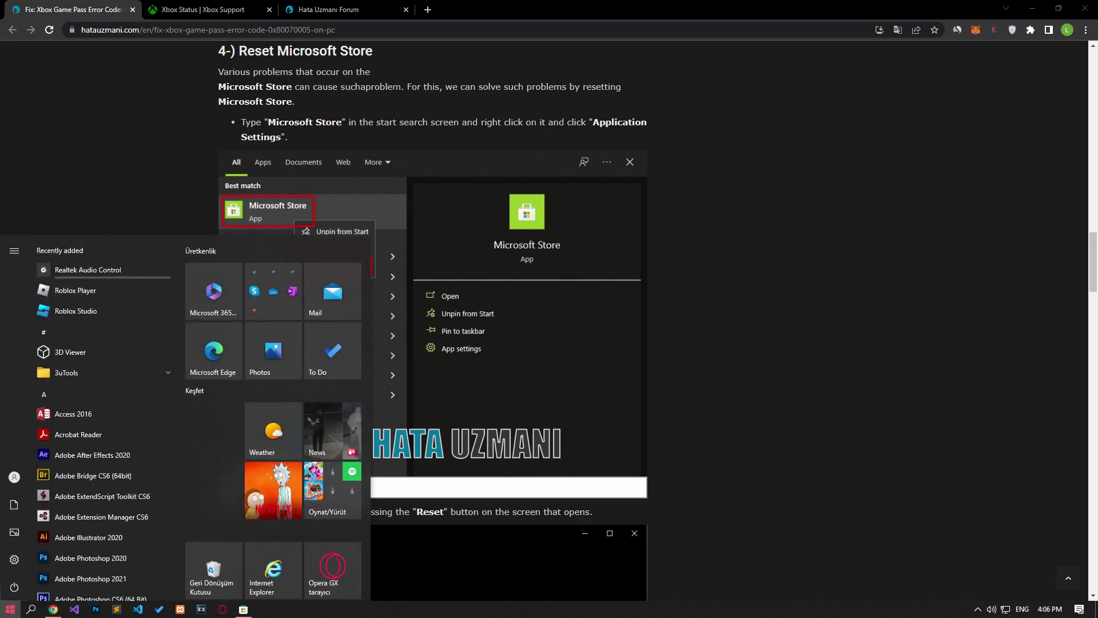
Step: Open Microsoft Store's App settings from a 'micro' Start search
text(micro)
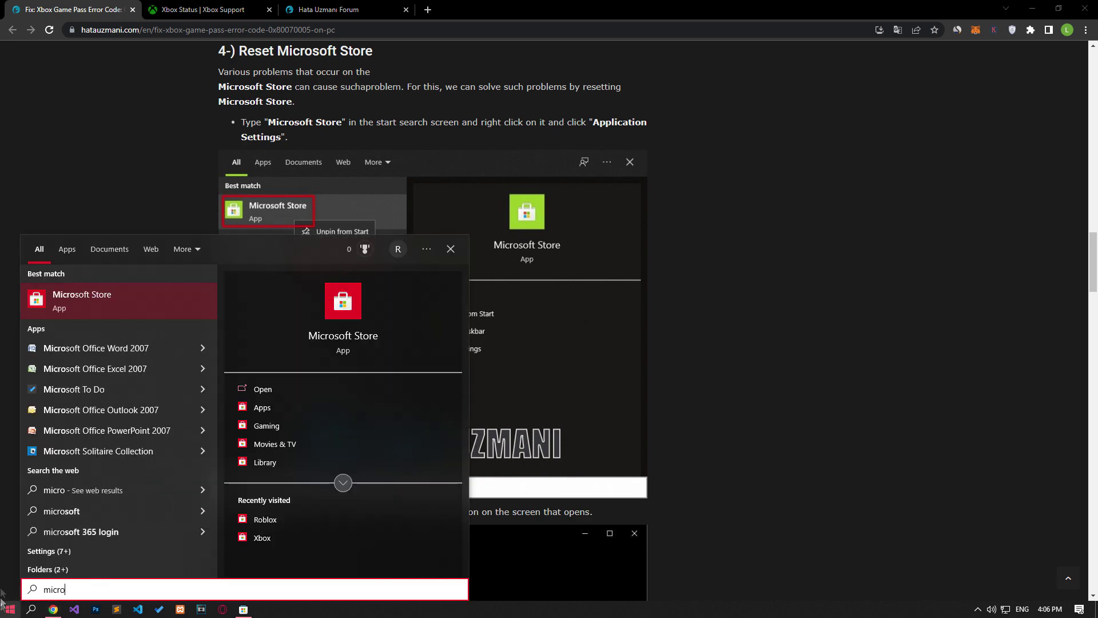
right_click(131, 300)
click(166, 354)
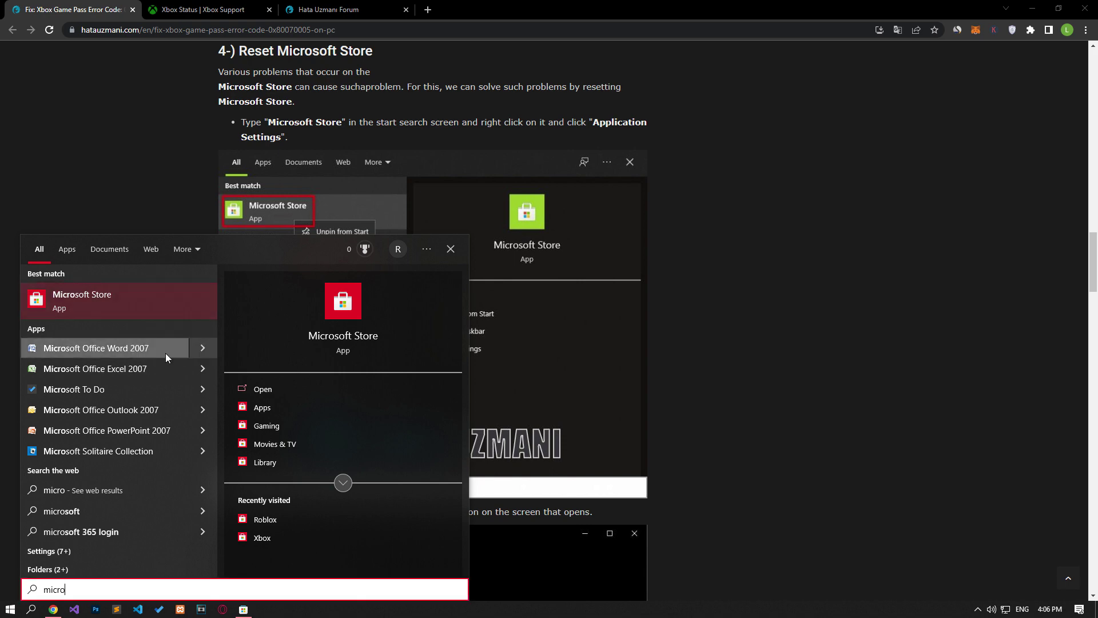
scroll(497, 408, down, 5)
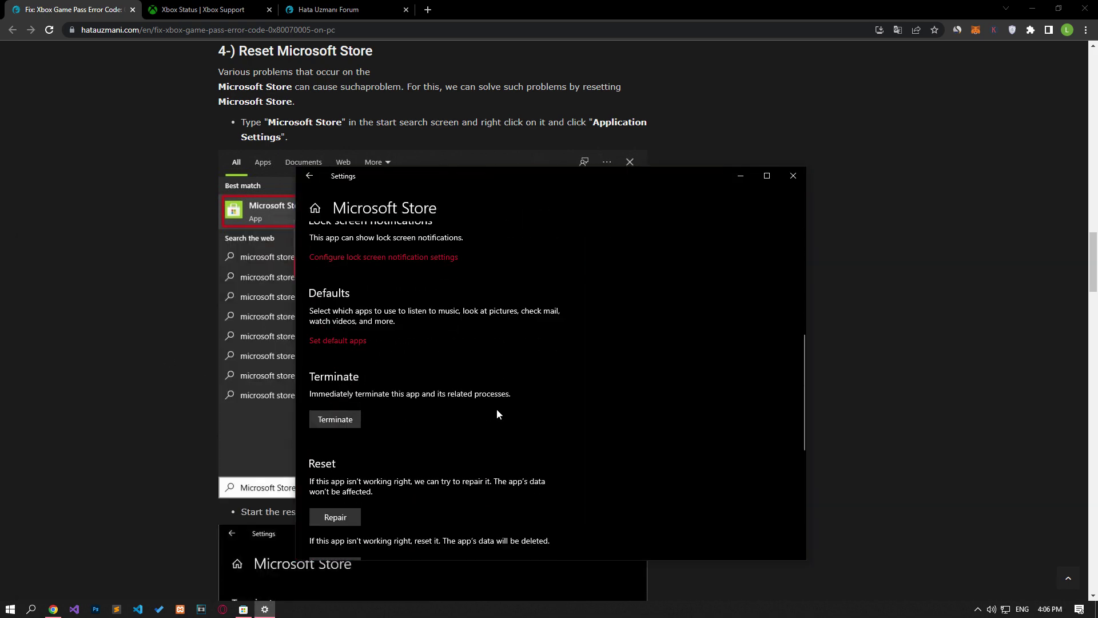
scroll(497, 408, down, 2)
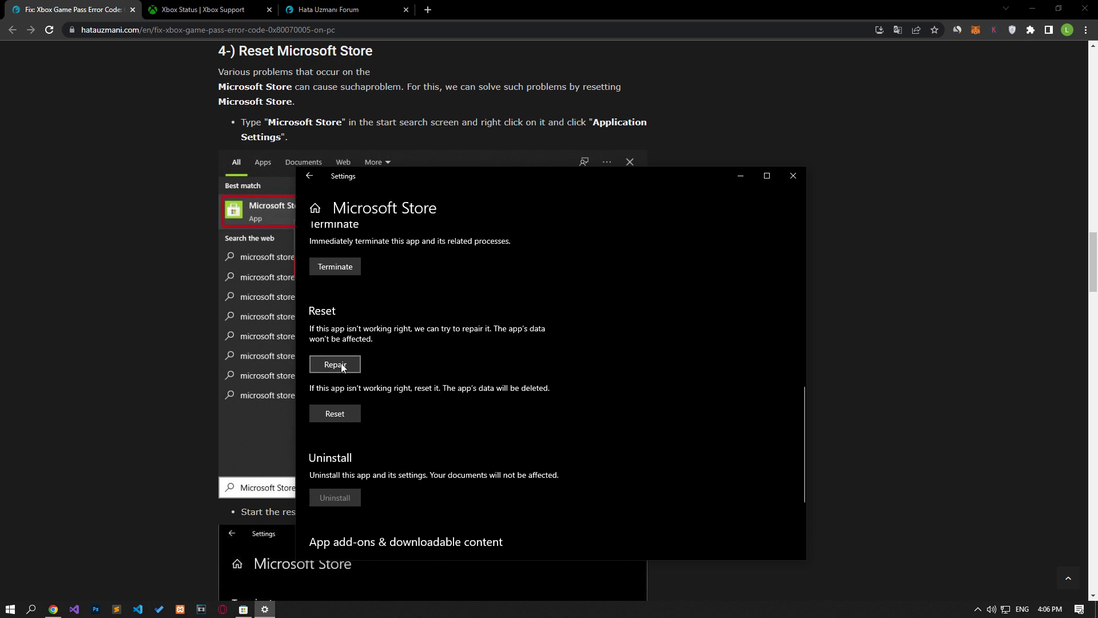
Step: Repair Microsoft Store, reset it confirming data deletion, then close Settings
click(335, 364)
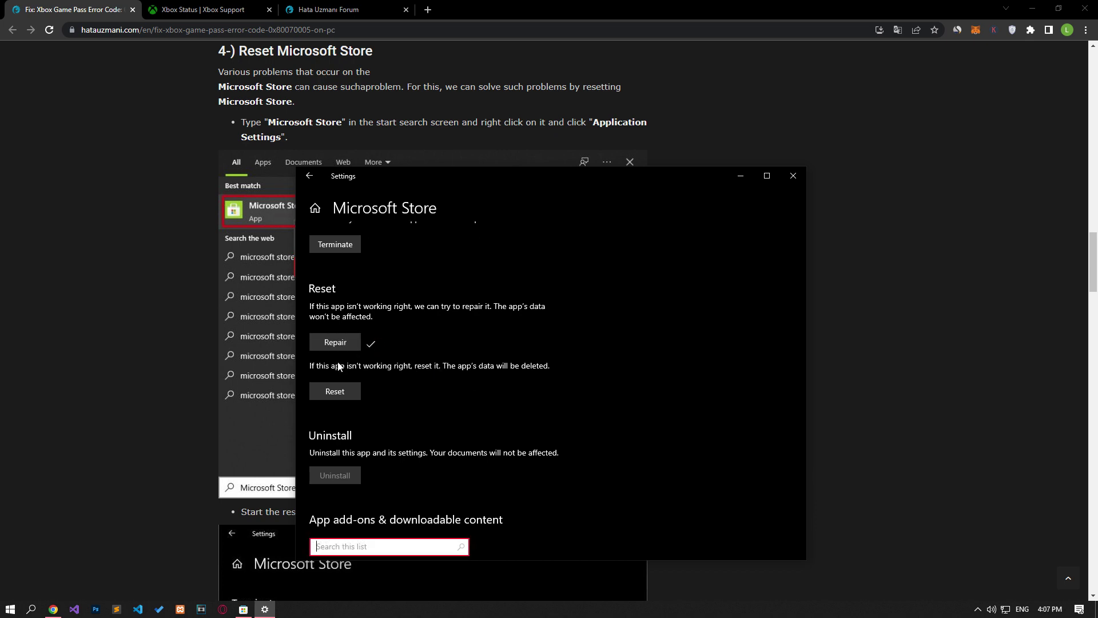
click(338, 391)
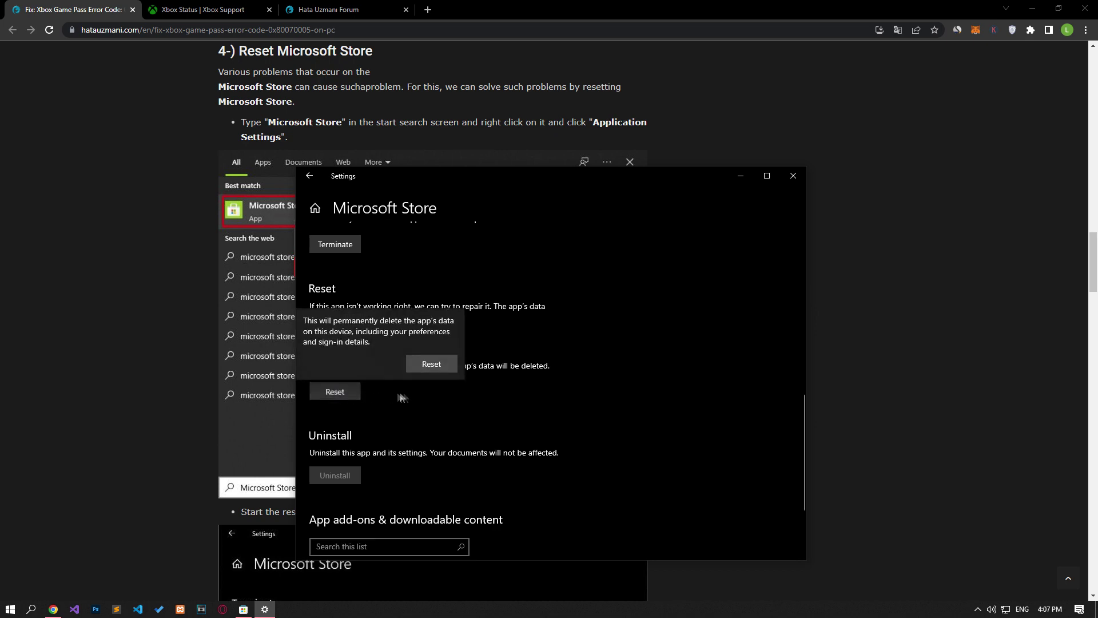
click(421, 371)
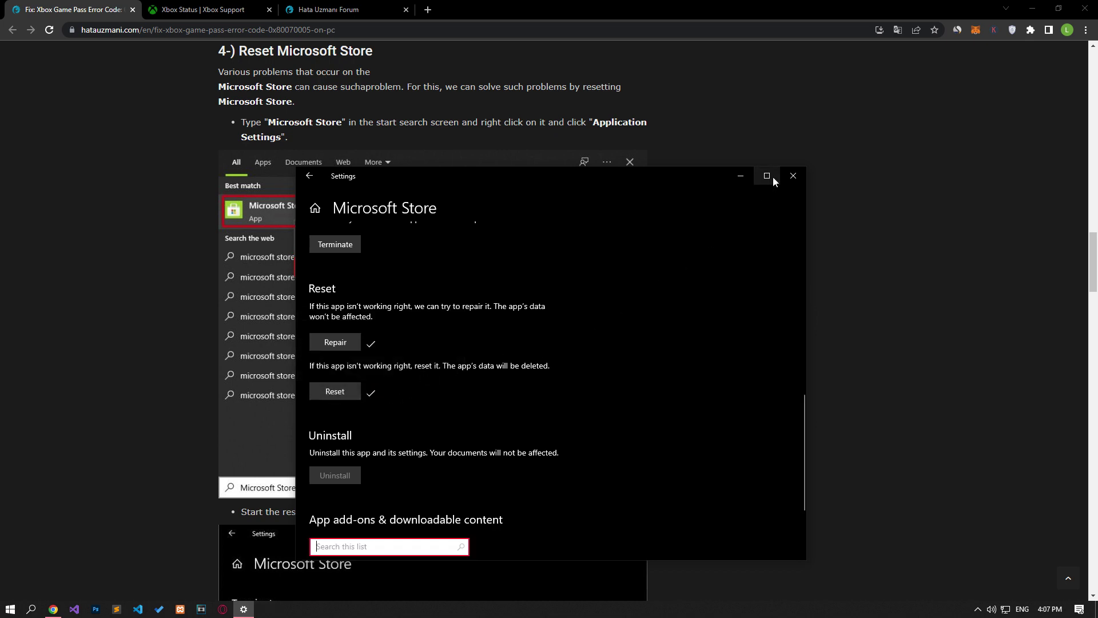
click(793, 176)
Step: Open Xbox Game Bar's App settings from an 'xbox' Start search
key(super)
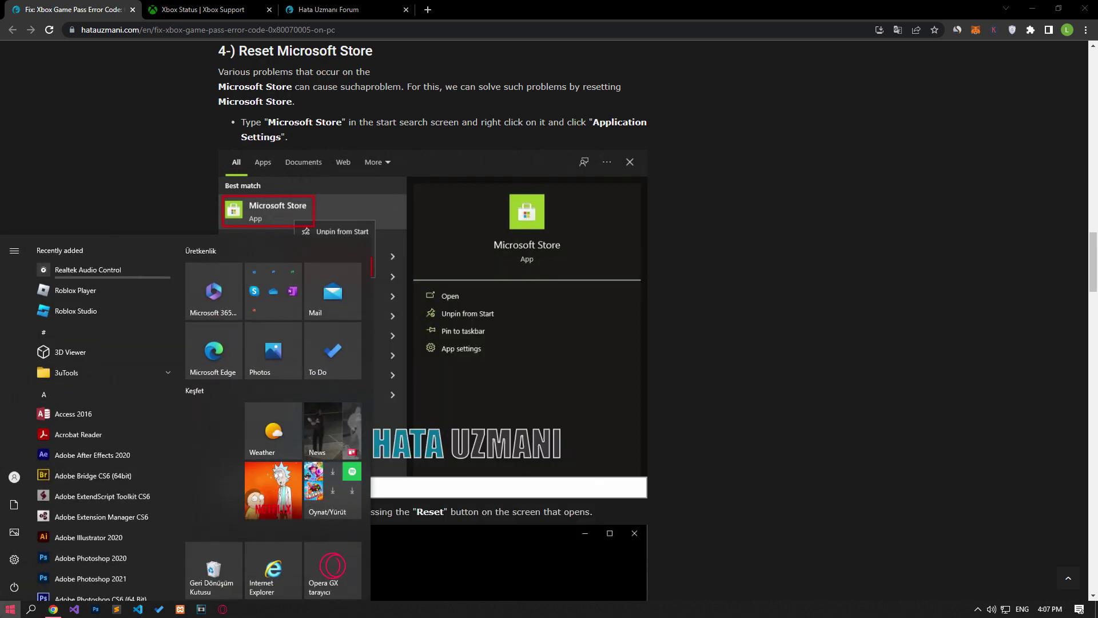
text(xbox)
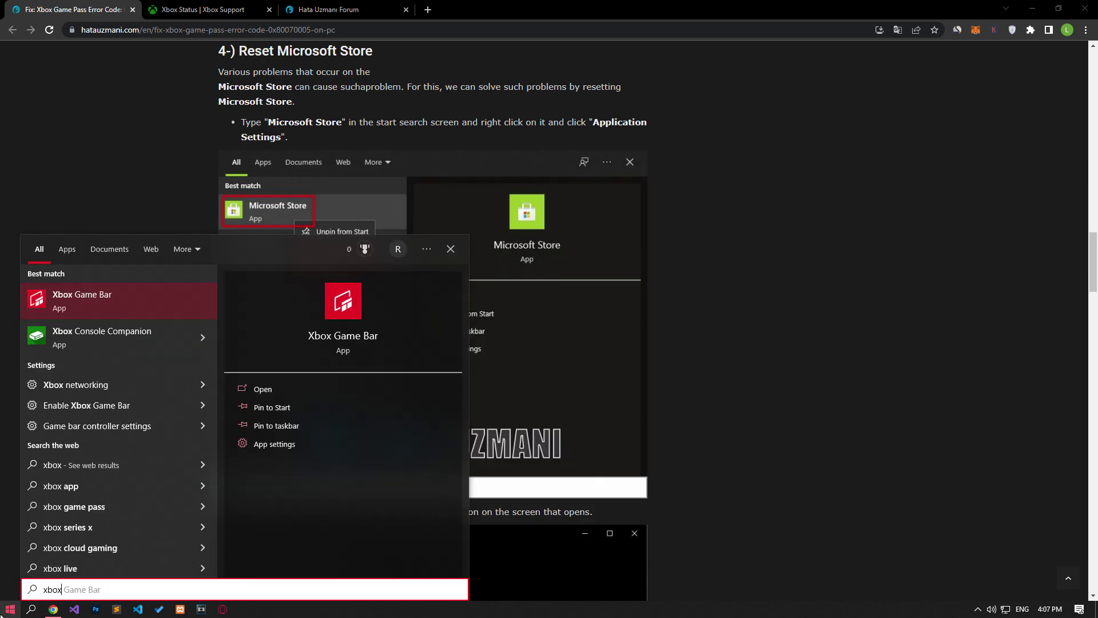
right_click(113, 300)
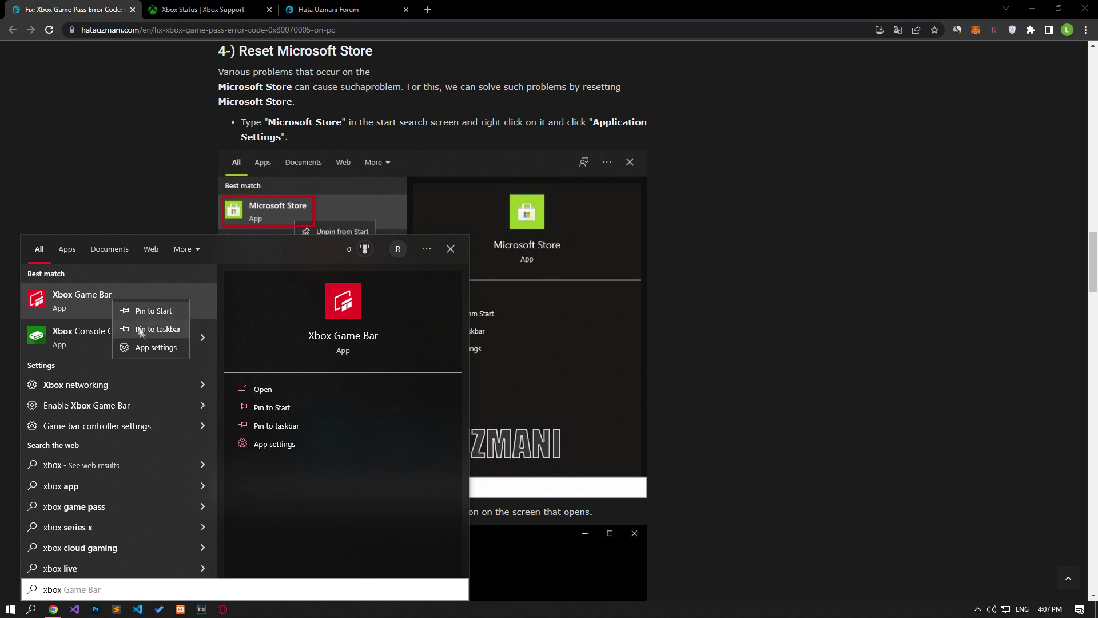
click(167, 348)
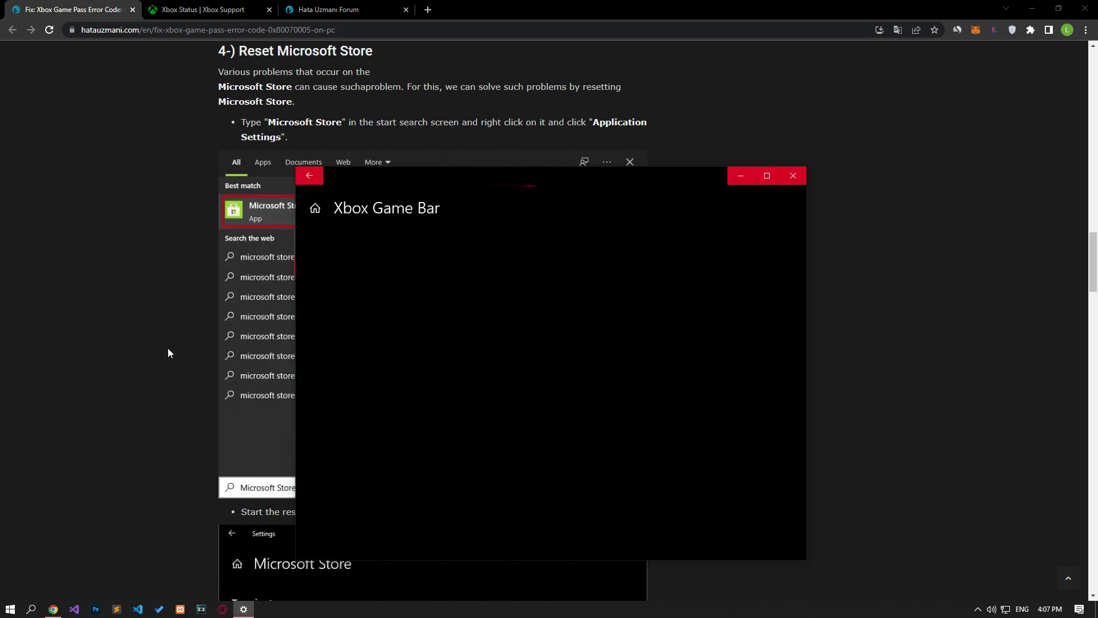
scroll(483, 403, down, 5)
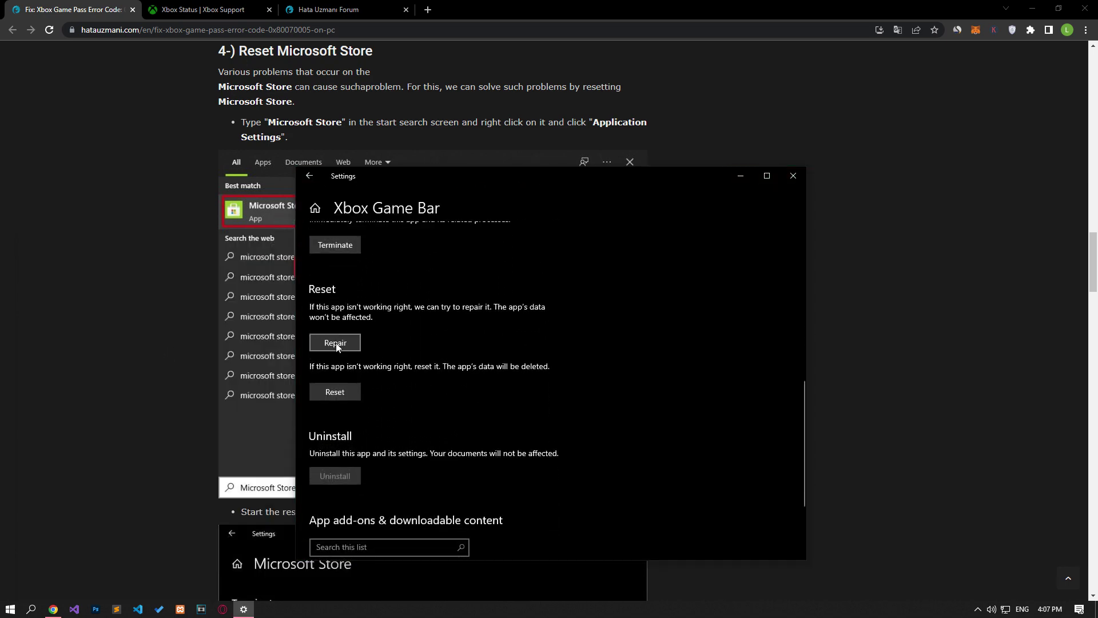
Step: Repair Xbox Game Bar, reset it with confirmation, then close Settings
click(336, 343)
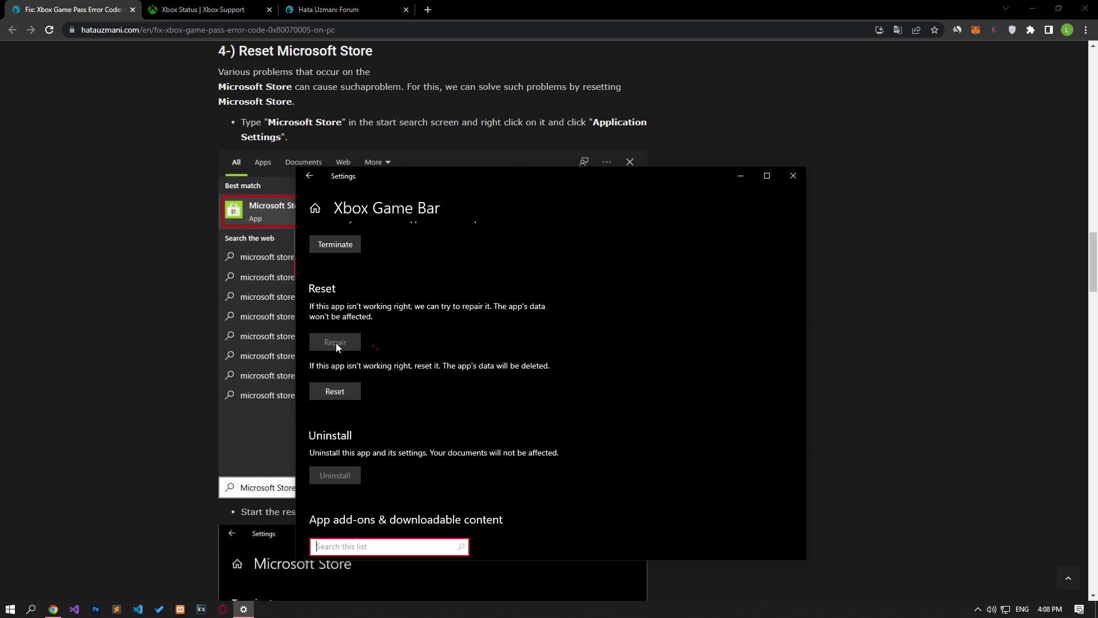
click(343, 391)
click(427, 371)
click(799, 178)
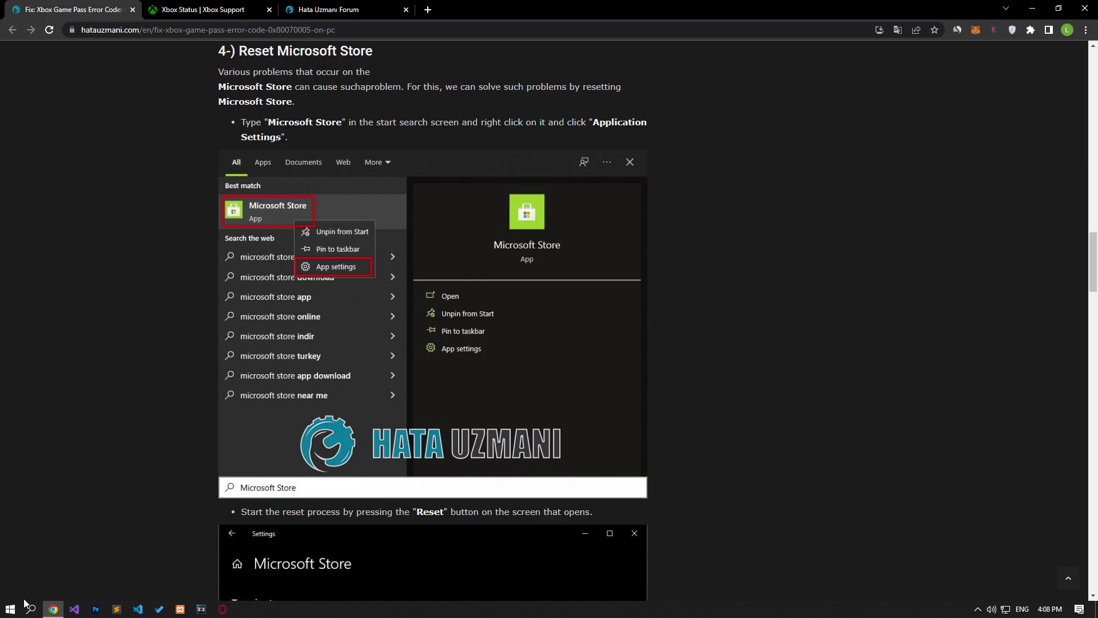
Step: Scroll the Hata Uzmani article to section 6 'Change Your Windows Username' and open Start
scroll(46, 548, down, 6)
scroll(46, 548, down, 3)
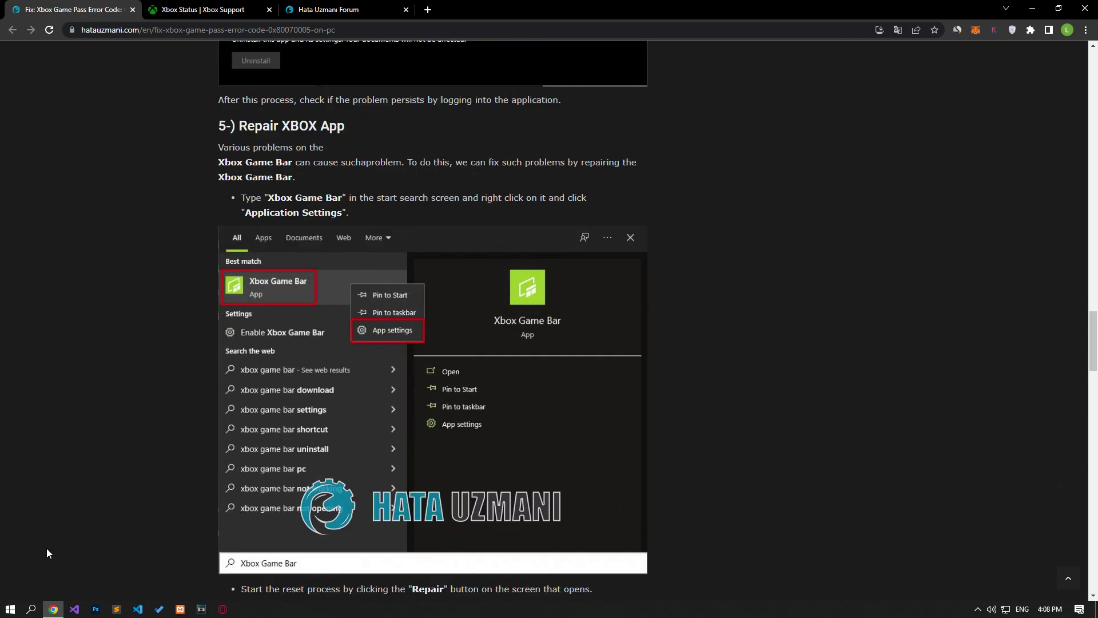
scroll(47, 548, down, 15)
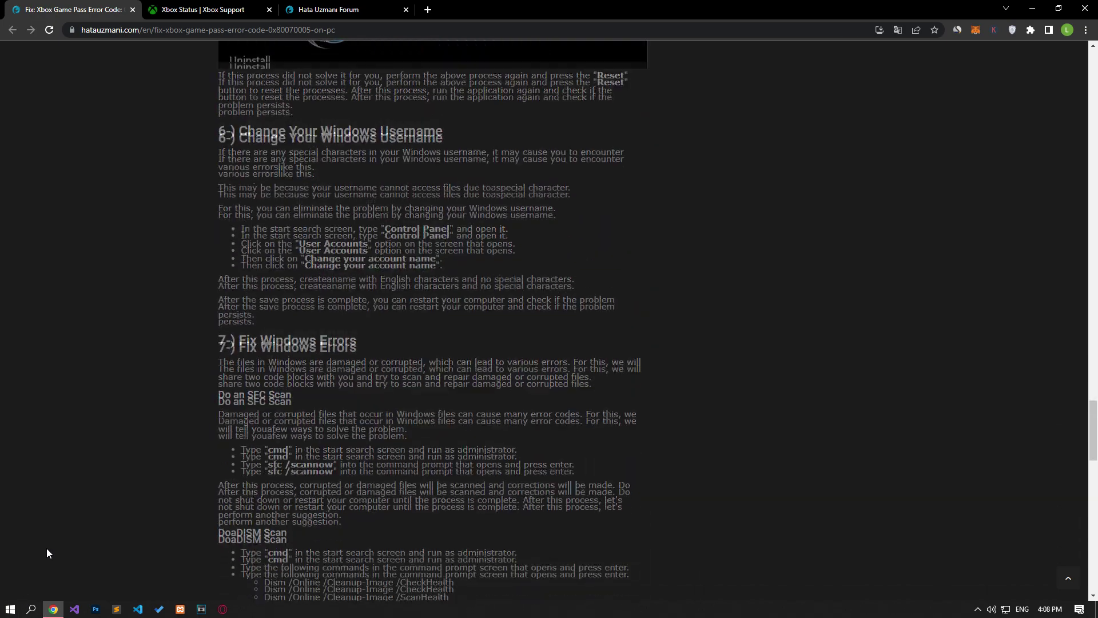
scroll(47, 548, down, 1)
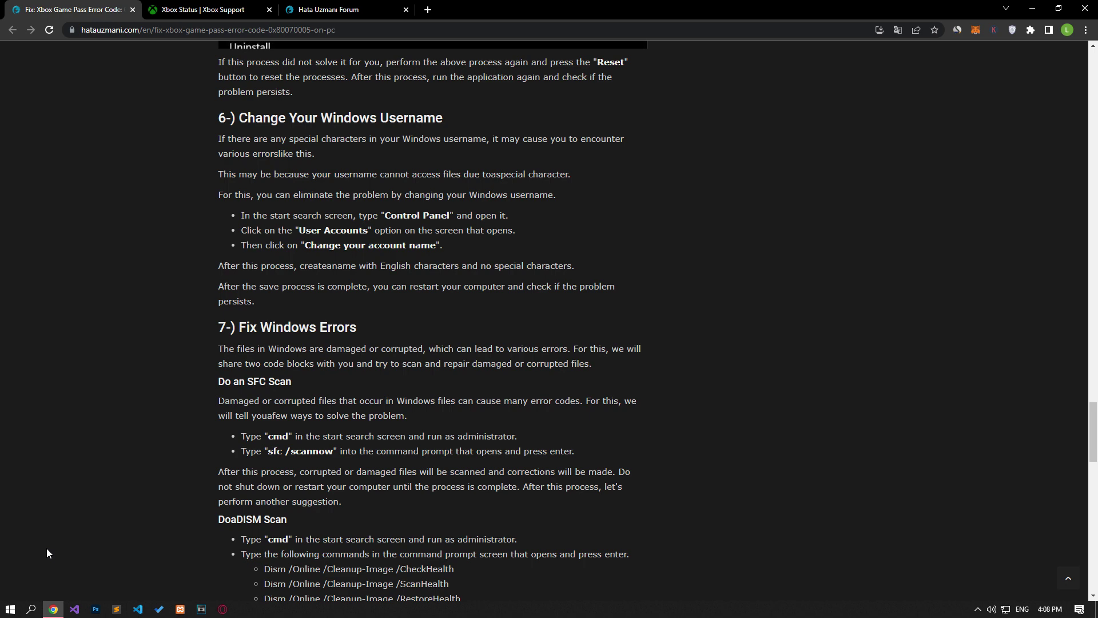
click(2, 615)
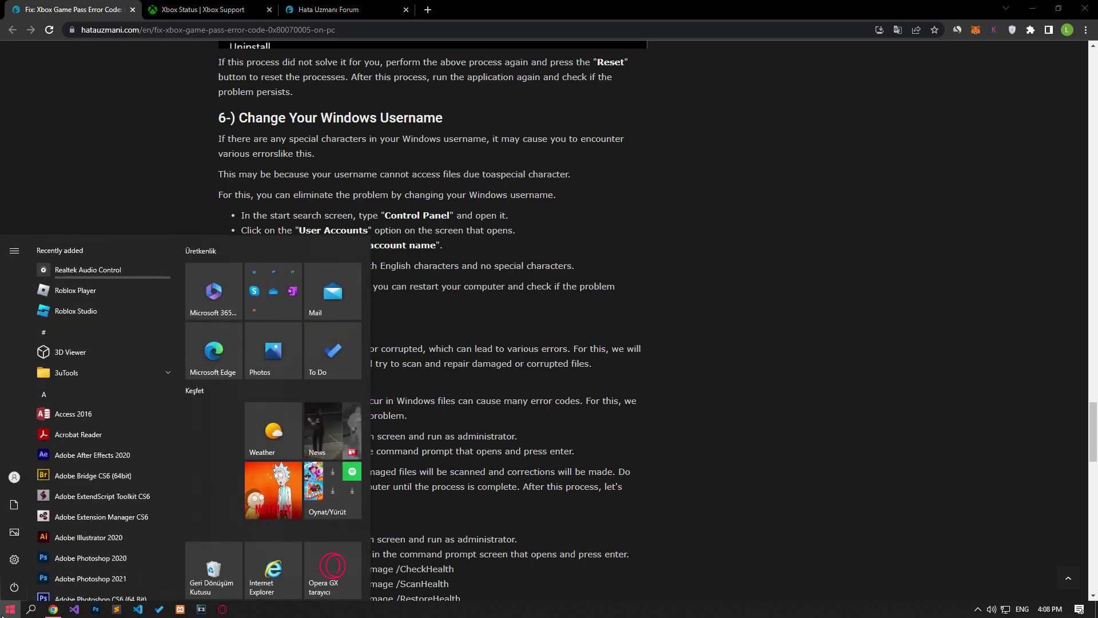
Step: In Control Panel reach Change your account name, type X, then cancel and close User Accounts
text(contr)
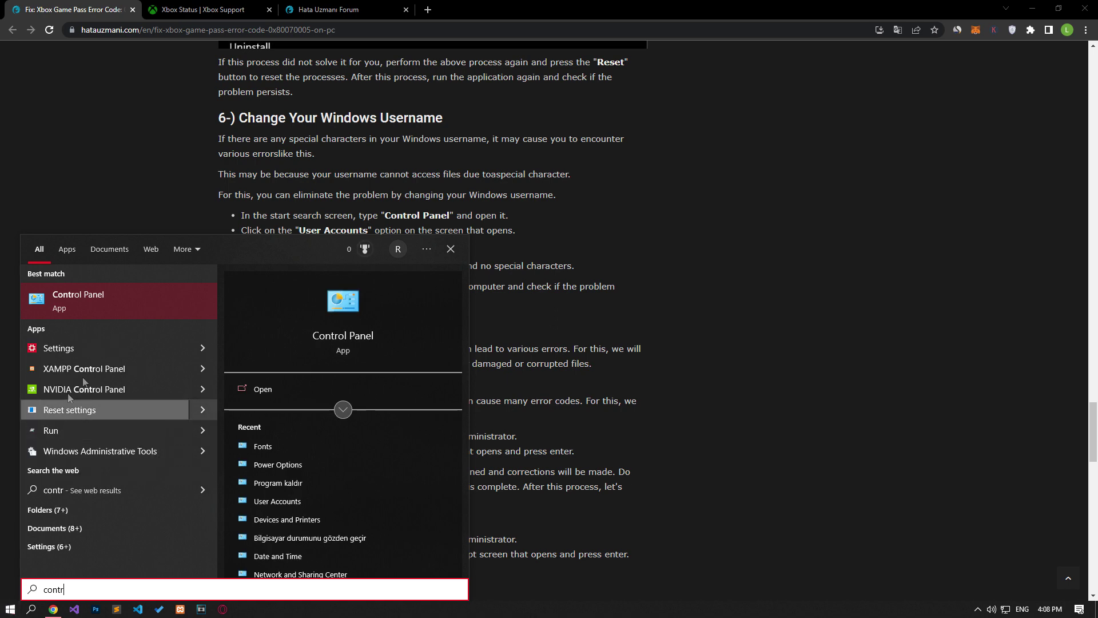
click(148, 297)
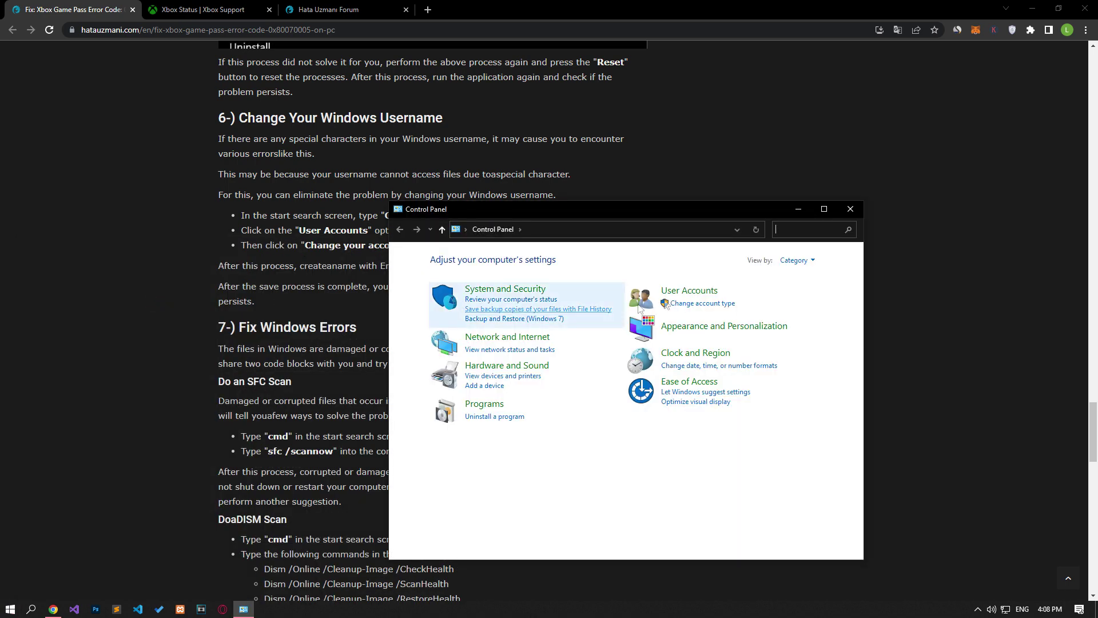
click(691, 291)
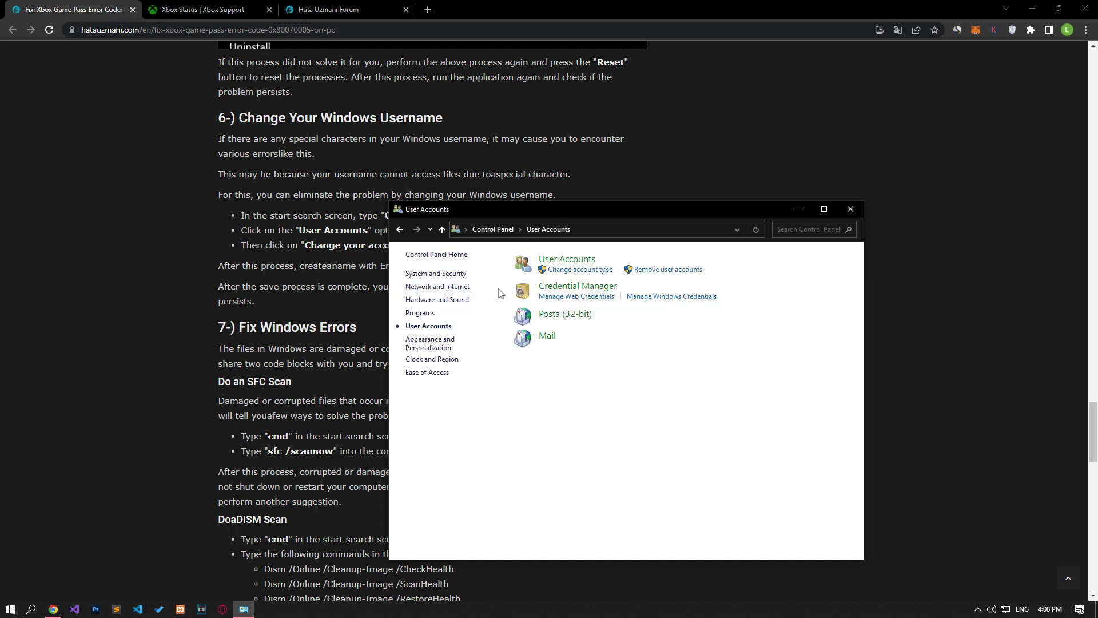
click(573, 264)
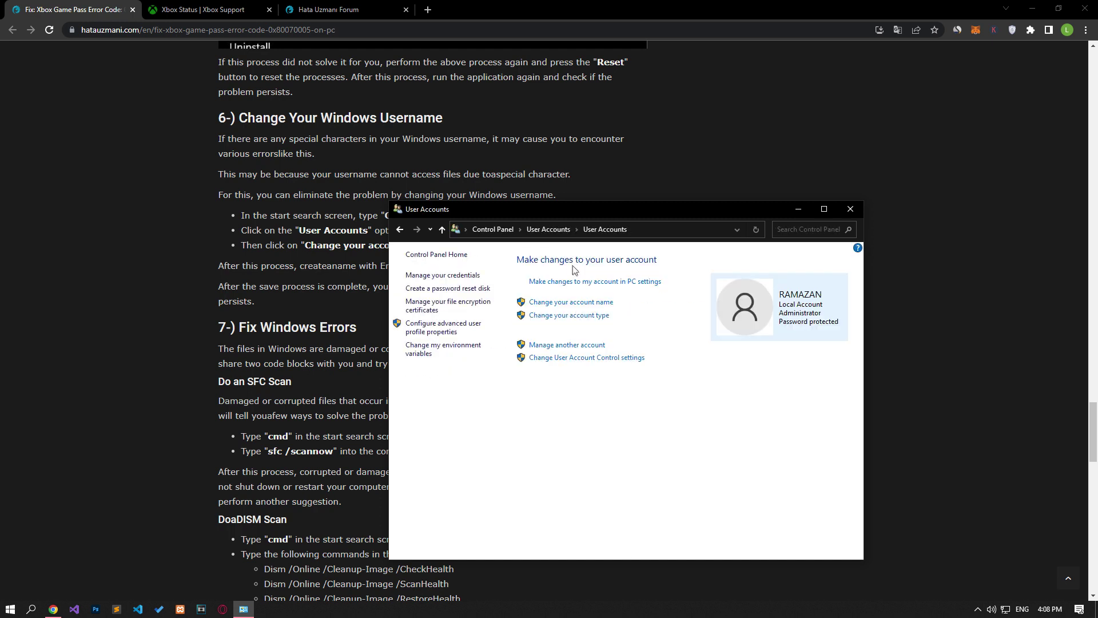
click(586, 307)
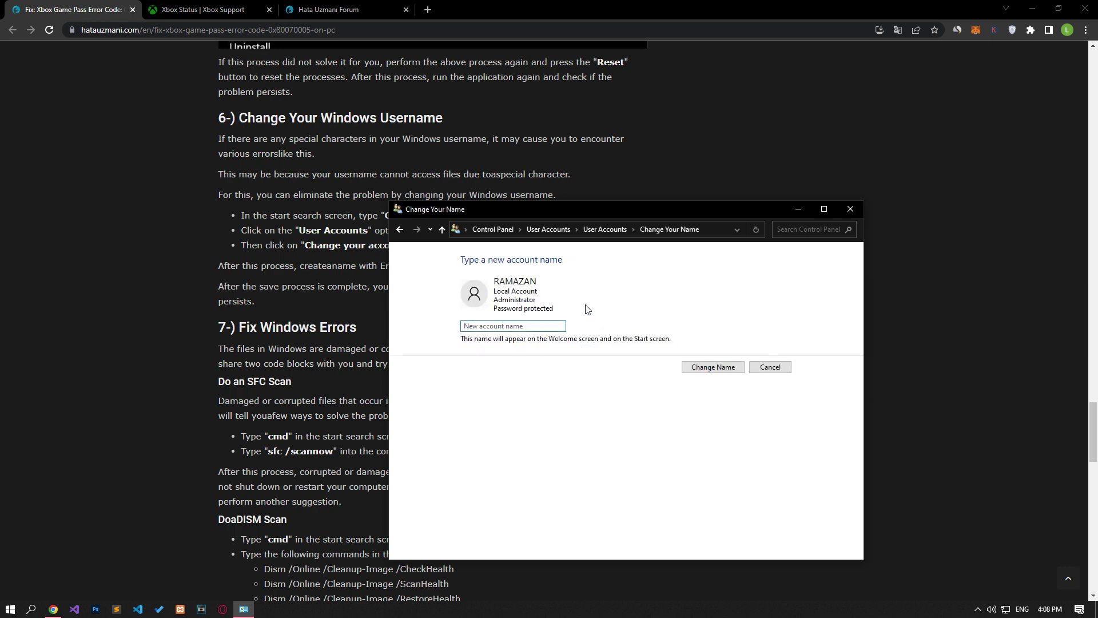
text(XBOX)
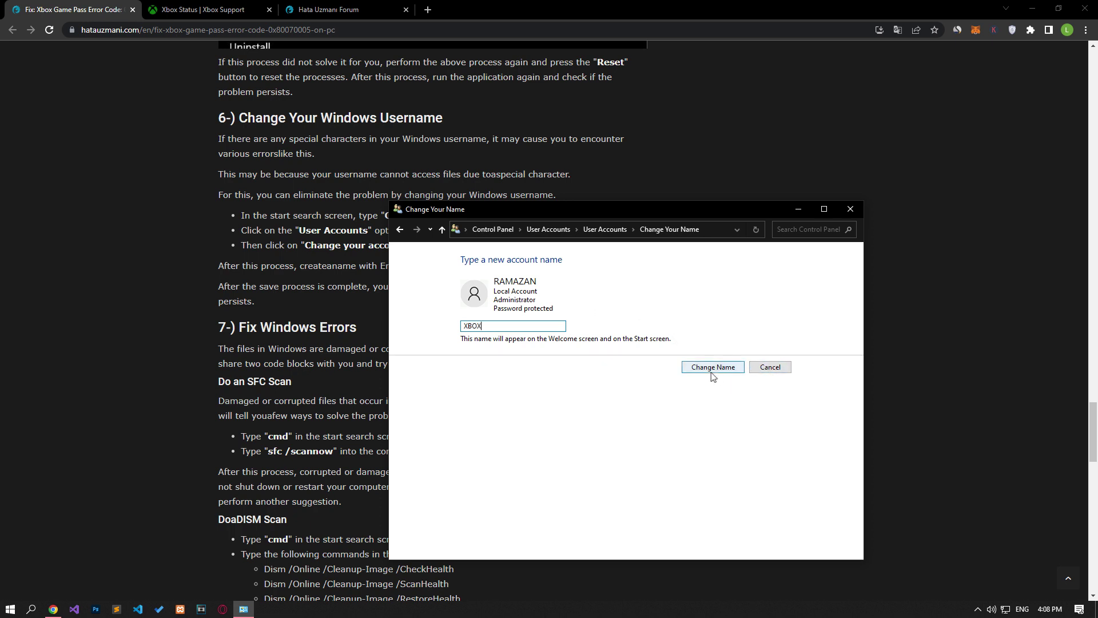
click(770, 368)
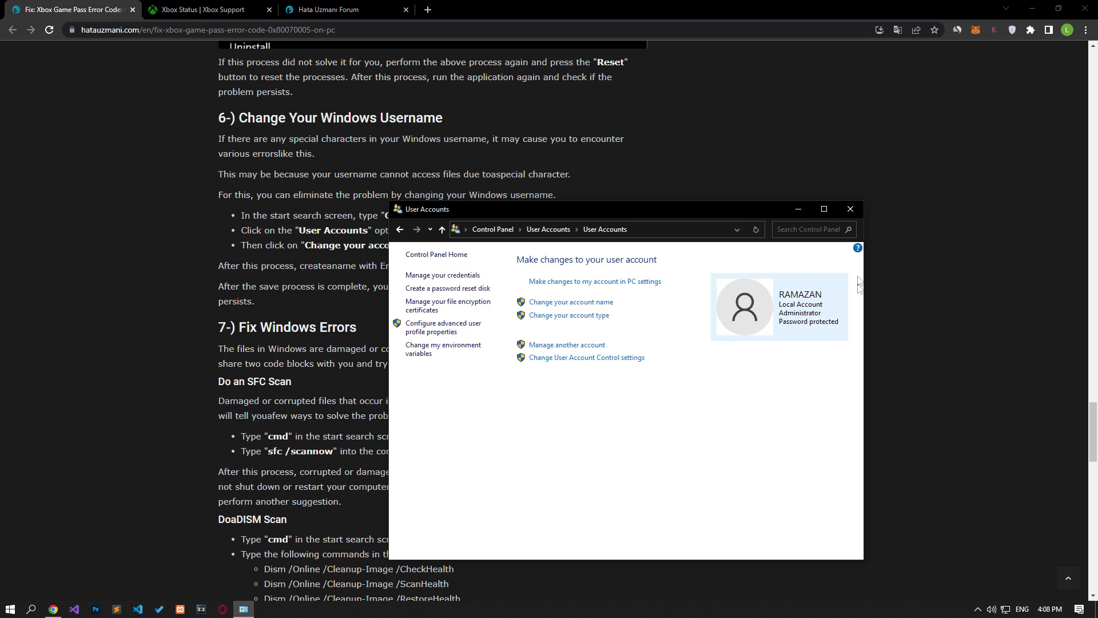
click(851, 209)
Step: Dismiss the Start menu power options and scroll the article to the SFC and DISM commands
click(10, 609)
click(13, 587)
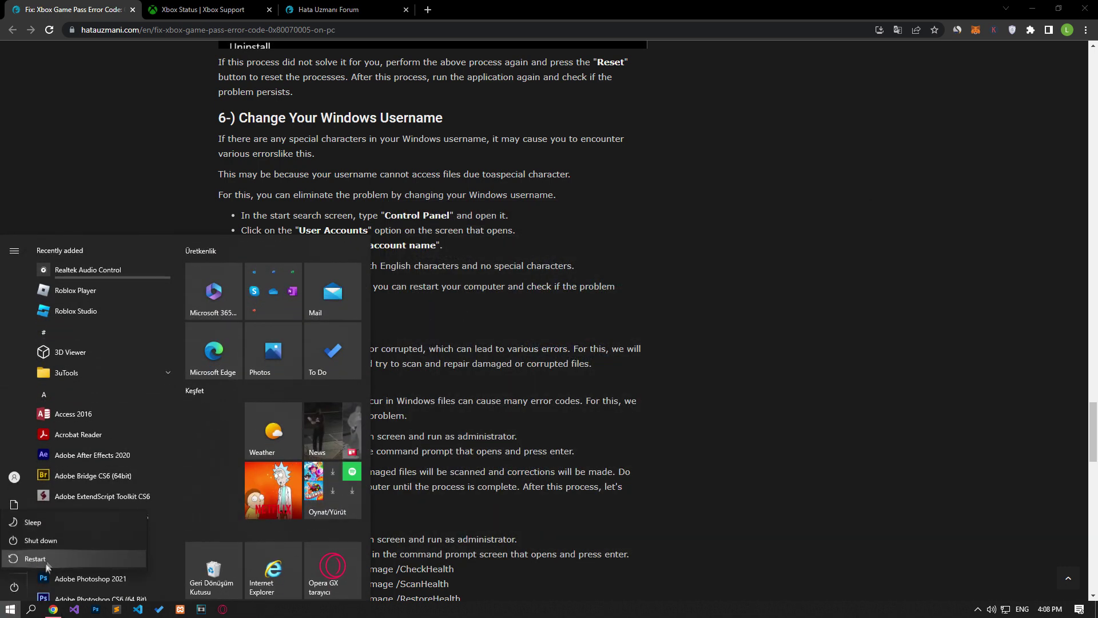
click(543, 362)
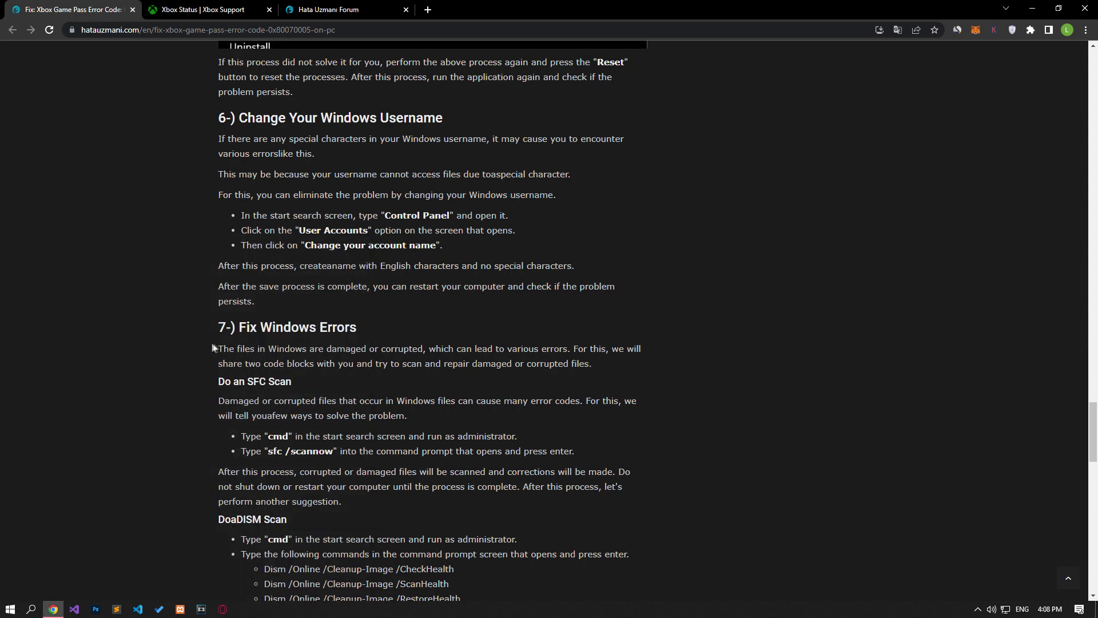
scroll(138, 347, down, 3)
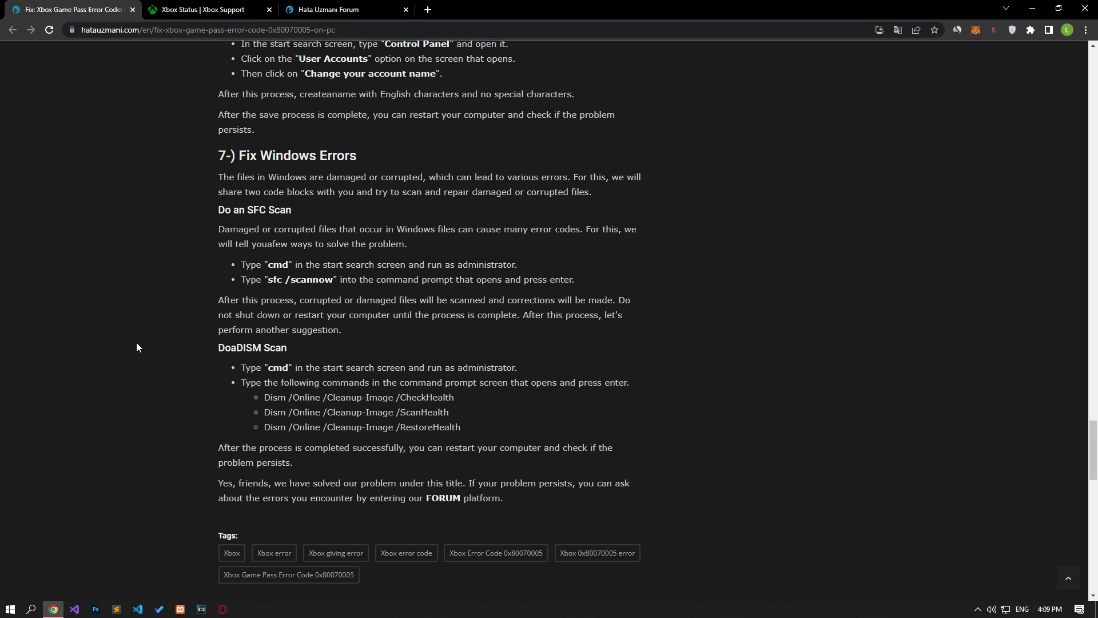
Step: Open Command Prompt as administrator and paste, then clear, the sfc /scannow command
click(10, 608)
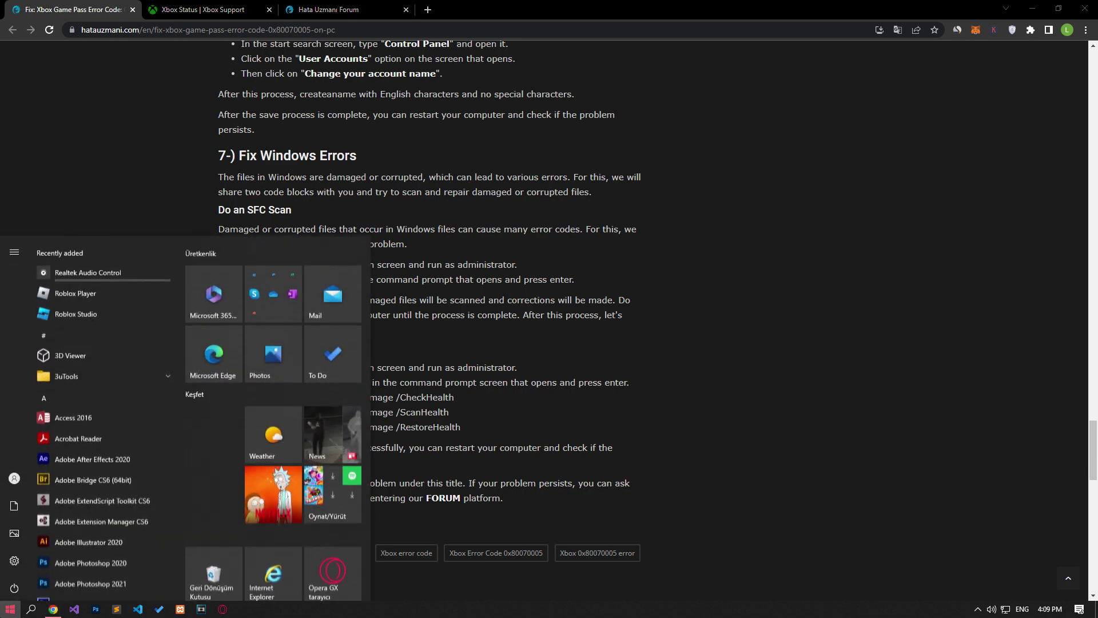
text(cmd)
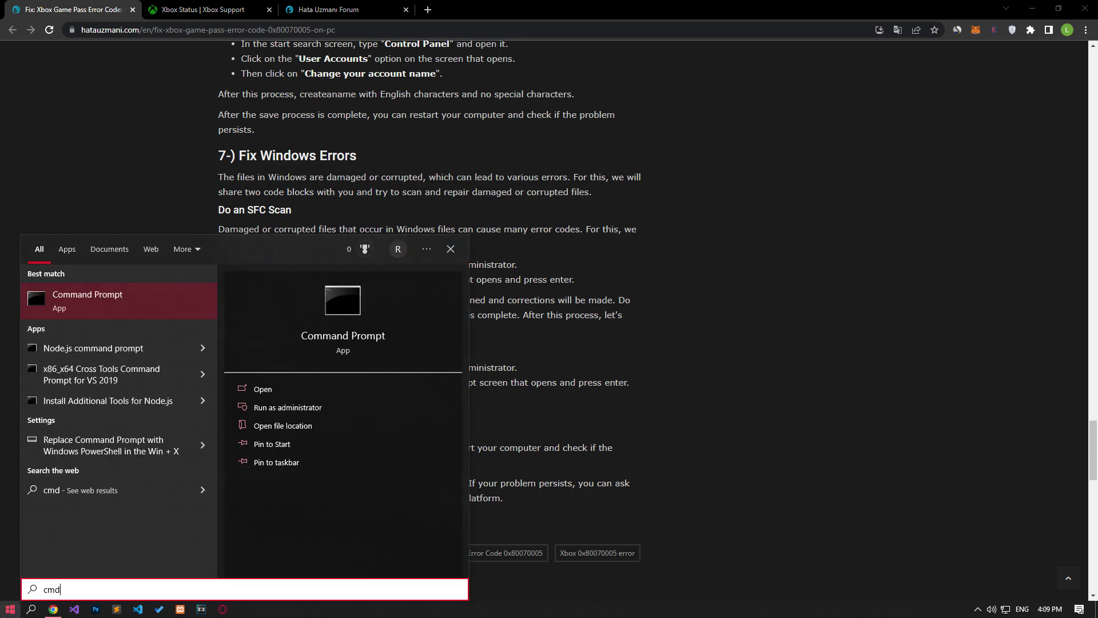
click(285, 413)
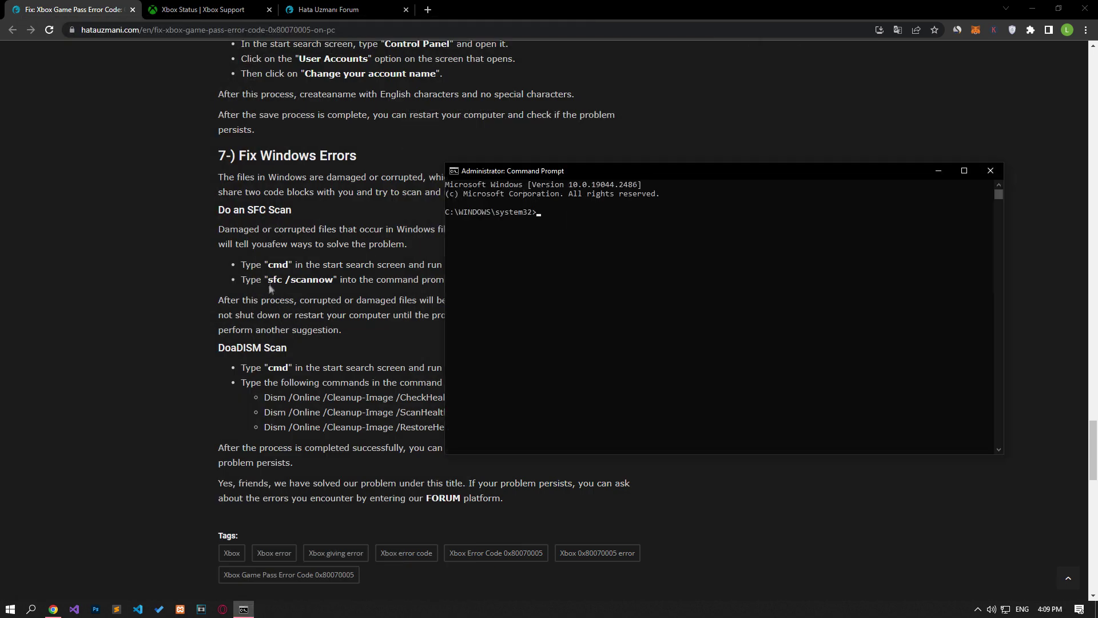
drag(269, 280, 330, 285)
key(ctrl+c)
key(alt+Tab)
key(ctrl+v)
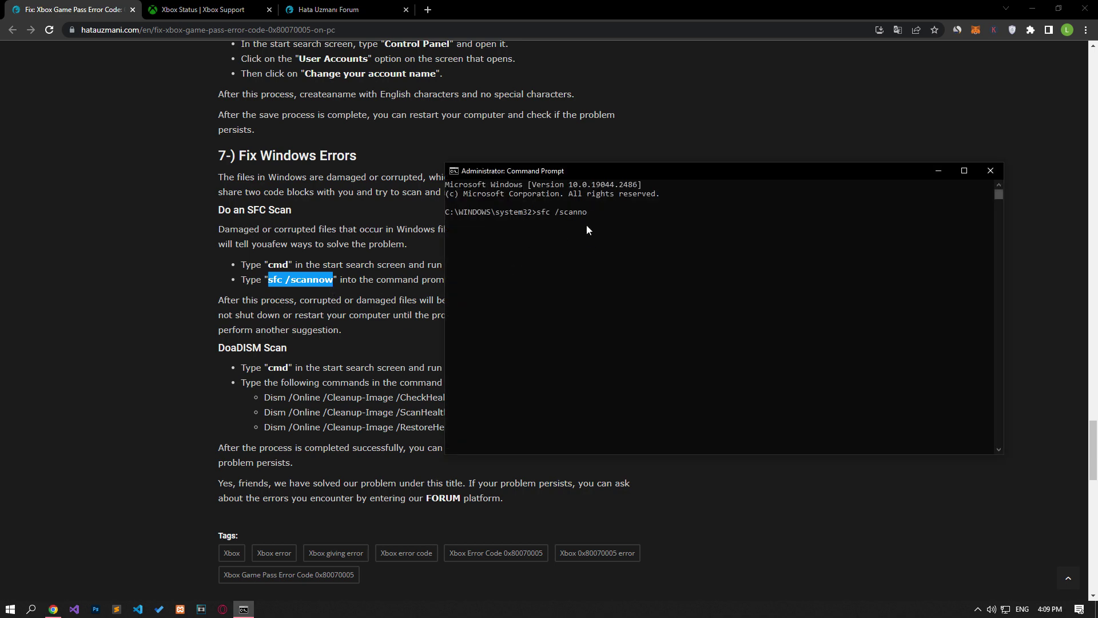
key(Escape)
Step: Paste and erase the first Dism command and the Dism ScanHealth command
drag(264, 397, 454, 400)
key(ctrl+c)
key(alt+Tab)
key(ctrl+v)
key(BackSpace)
key(BackSpace)
key(BackSpace)
key(BackSpace)
key(BackSpace)
key(BackSpace)
key(BackSpace)
key(BackSpace)
key(BackSpace)
key(BackSpace)
key(BackSpace)
key(BackSpace)
key(BackSpace)
key(BackSpace)
key(BackSpace)
key(BackSpace)
key(BackSpace)
key(BackSpace)
key(BackSpace)
key(BackSpace)
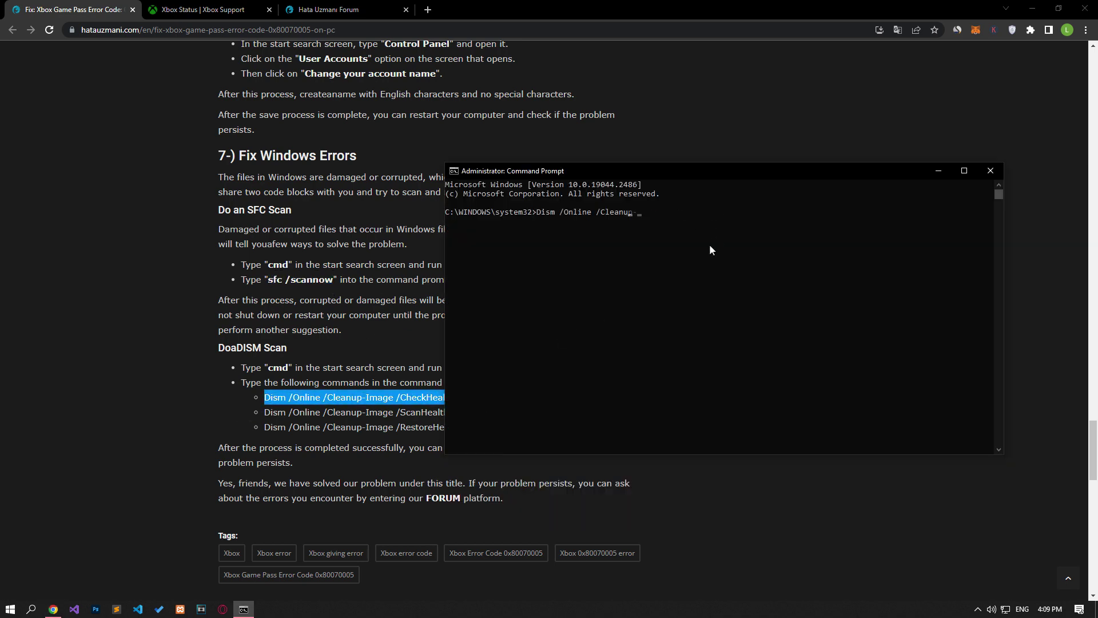
drag(264, 412, 450, 413)
key(ctrl+c)
key(alt+Tab)
key(ctrl+v)
key(BackSpace)
key(BackSpace)
key(BackSpace)
key(BackSpace)
key(BackSpace)
key(BackSpace)
key(BackSpace)
key(BackSpace)
key(BackSpace)
key(BackSpace)
key(BackSpace)
key(BackSpace)
key(BackSpace)
key(BackSpace)
key(BackSpace)
key(BackSpace)
key(BackSpace)
key(BackSpace)
key(BackSpace)
key(BackSpace)
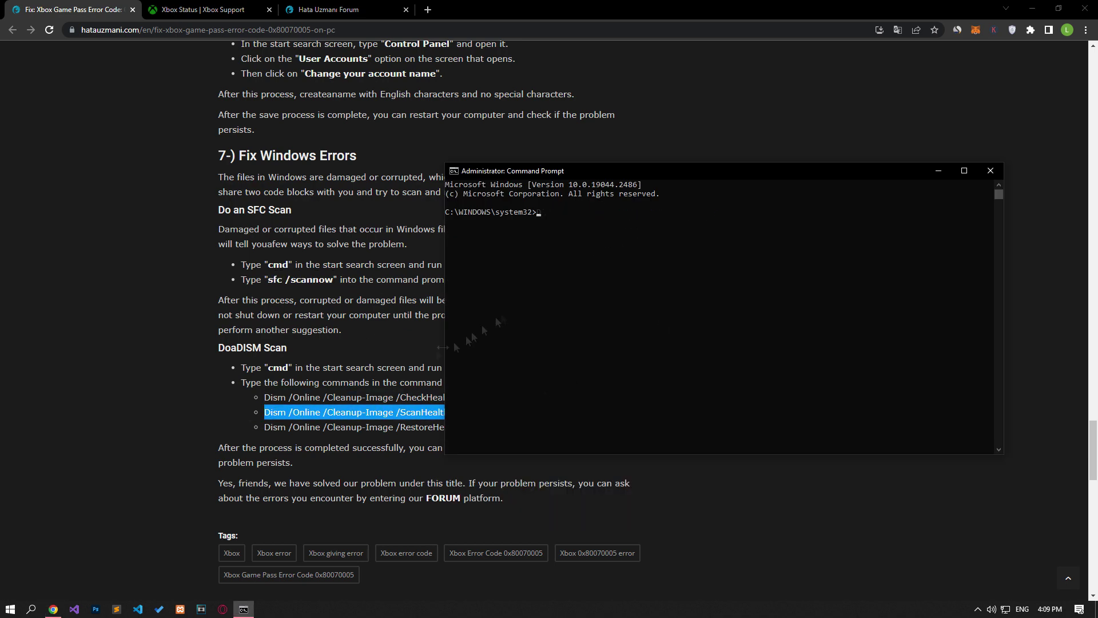
Step: Paste and erase the Dism RestoreHealth command, then close Command Prompt
drag(265, 427, 502, 427)
key(ctrl+c)
key(alt+Tab)
key(ctrl+v)
key(BackSpace)
key(BackSpace)
key(BackSpace)
key(BackSpace)
key(BackSpace)
key(BackSpace)
key(BackSpace)
key(BackSpace)
key(BackSpace)
key(BackSpace)
key(BackSpace)
key(BackSpace)
key(BackSpace)
key(BackSpace)
key(BackSpace)
key(BackSpace)
key(BackSpace)
key(BackSpace)
key(BackSpace)
key(BackSpace)
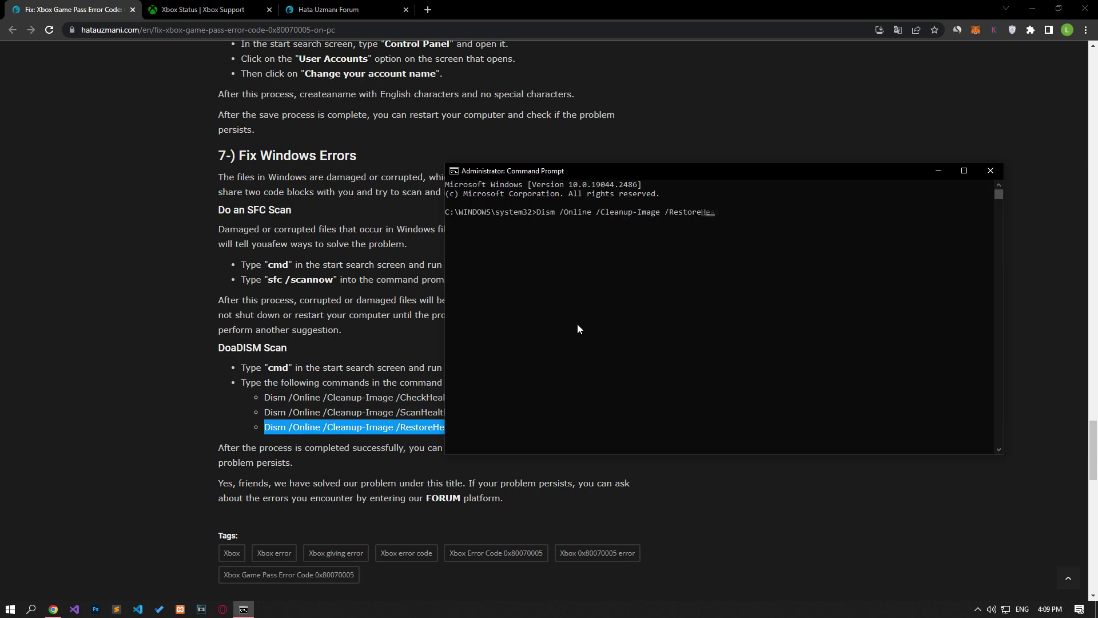
click(988, 172)
Step: Dismiss the power options and search 'micro' in Start to find Microsoft Store
click(10, 609)
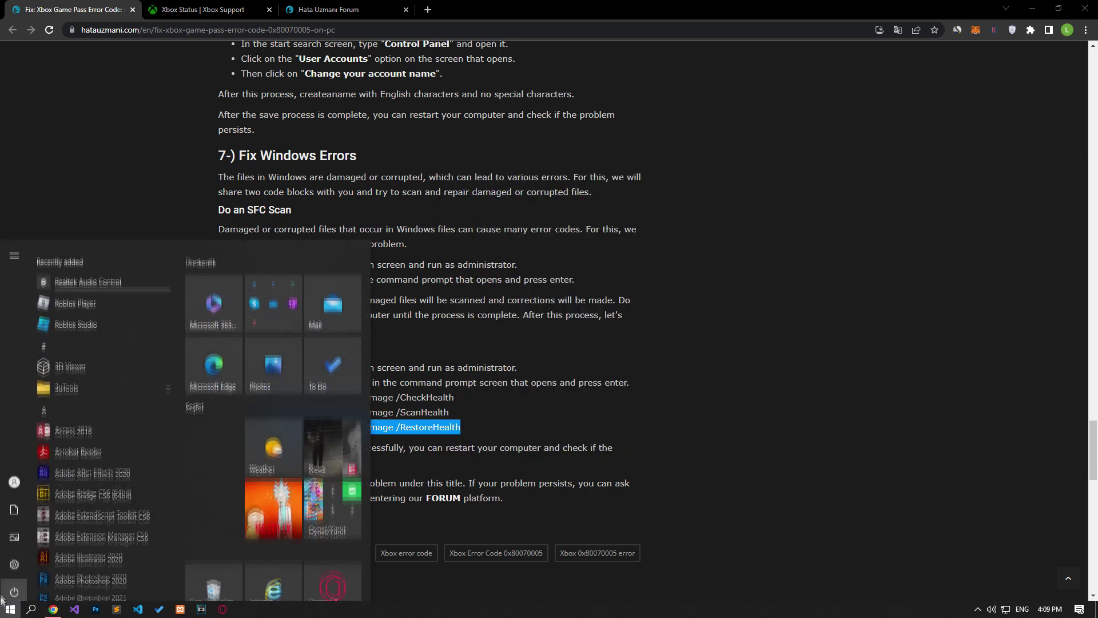
click(14, 587)
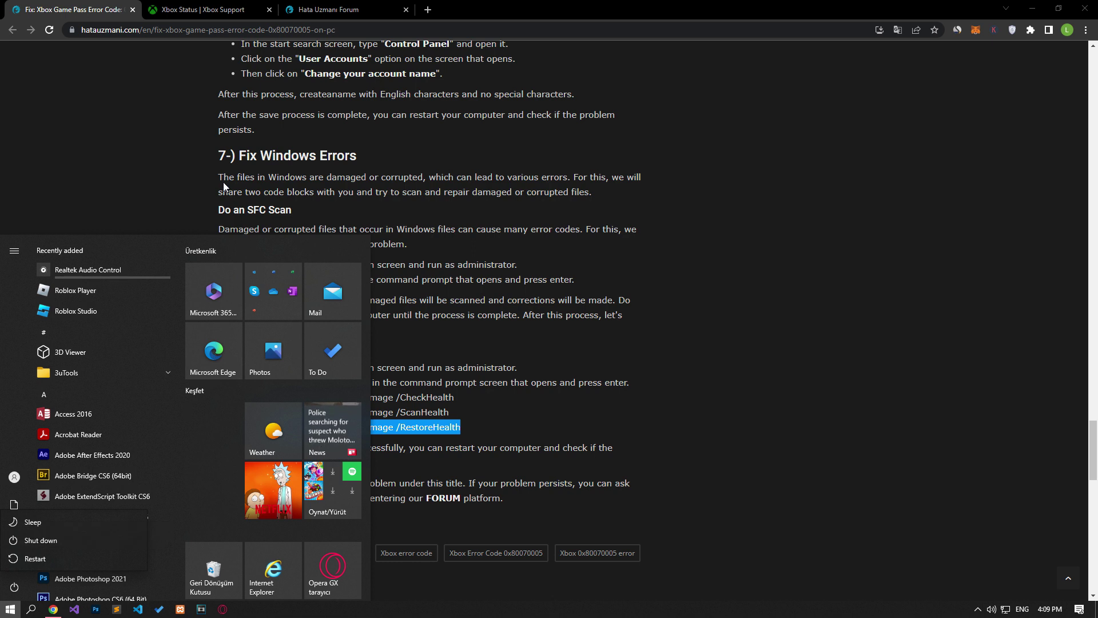
key(Escape)
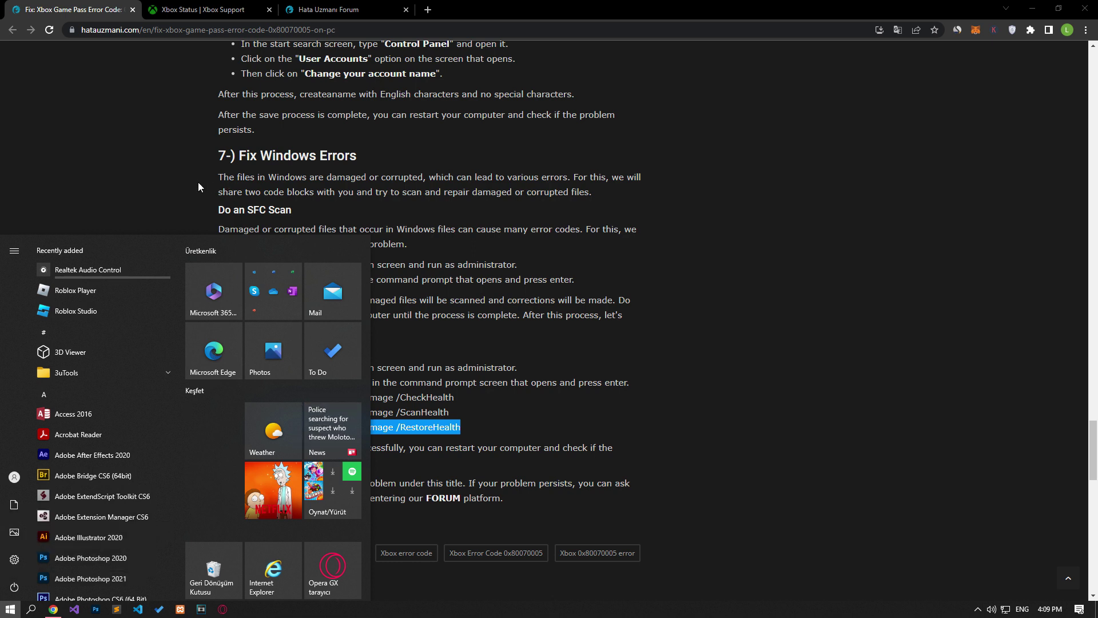
text(micro)
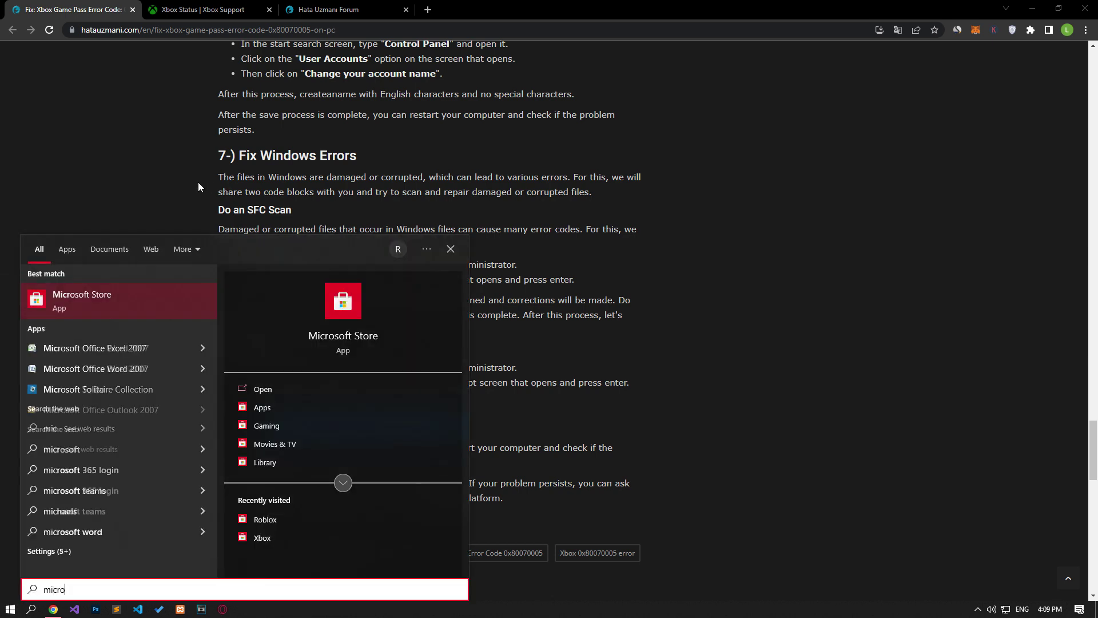
Step: Launch Microsoft Store from the search results and go to the Library of installed apps
click(114, 300)
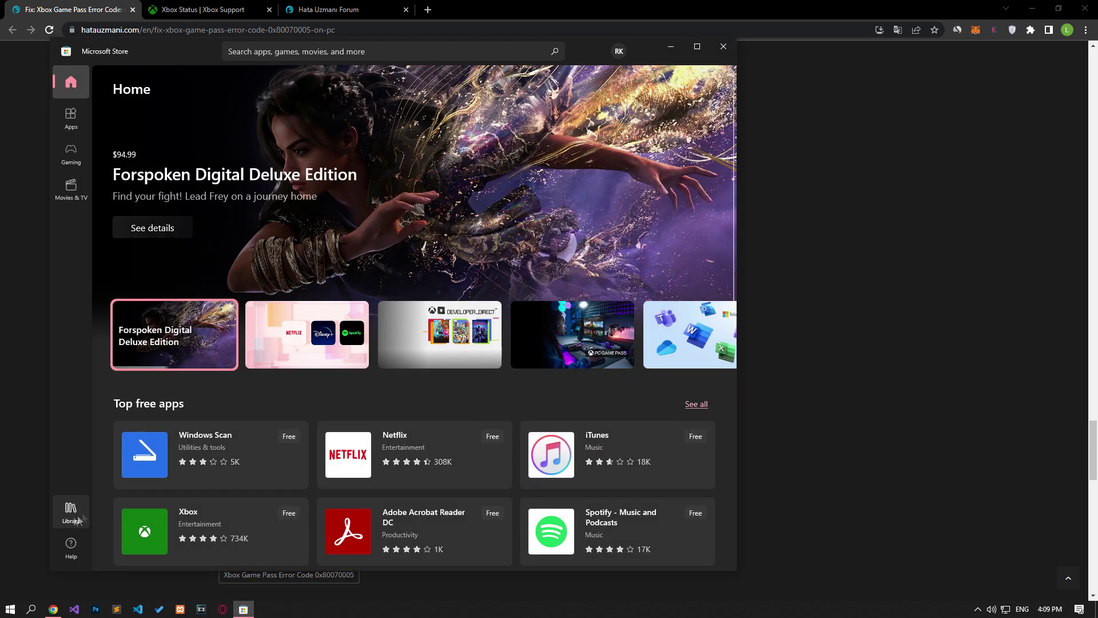
click(72, 507)
scroll(387, 245, down, 5)
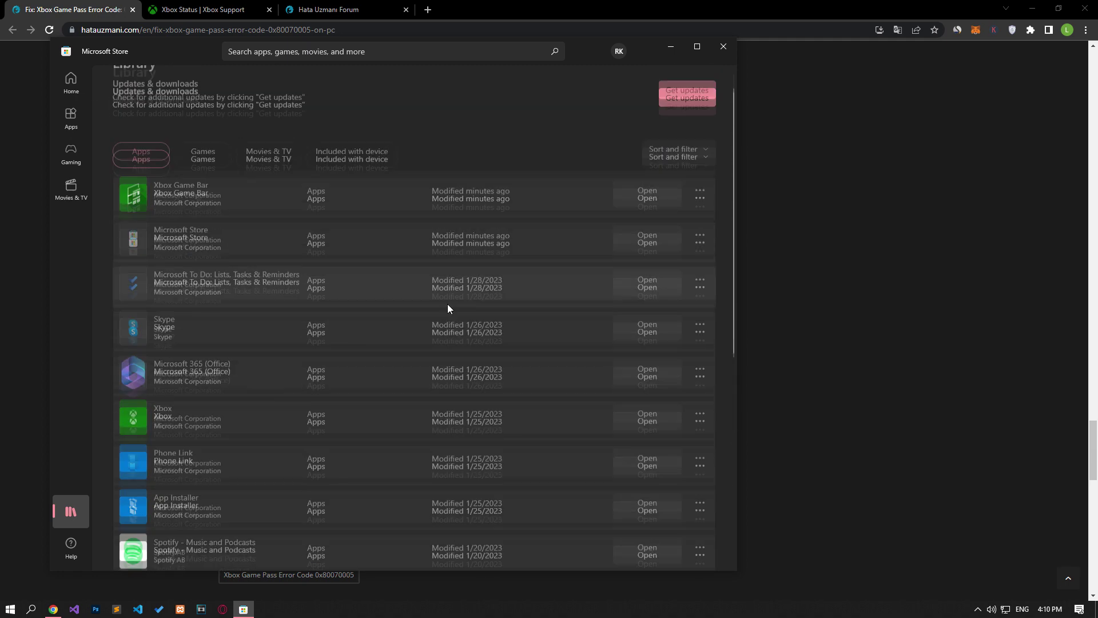
Step: Run Get updates until the Library shows all apps and games are up to date
click(664, 130)
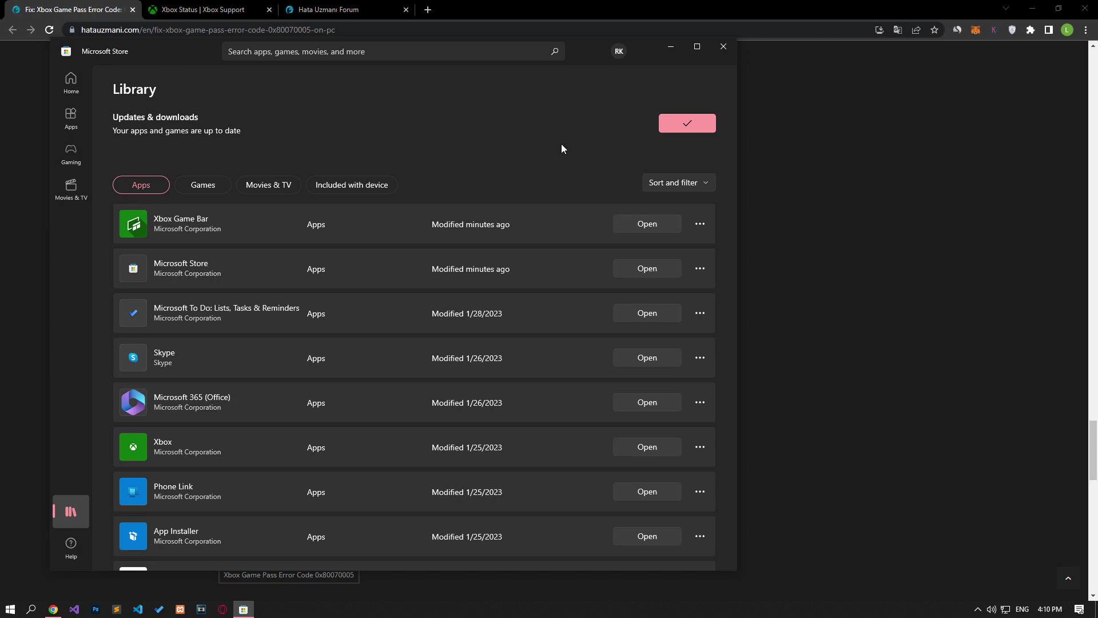
scroll(561, 149, down, 8)
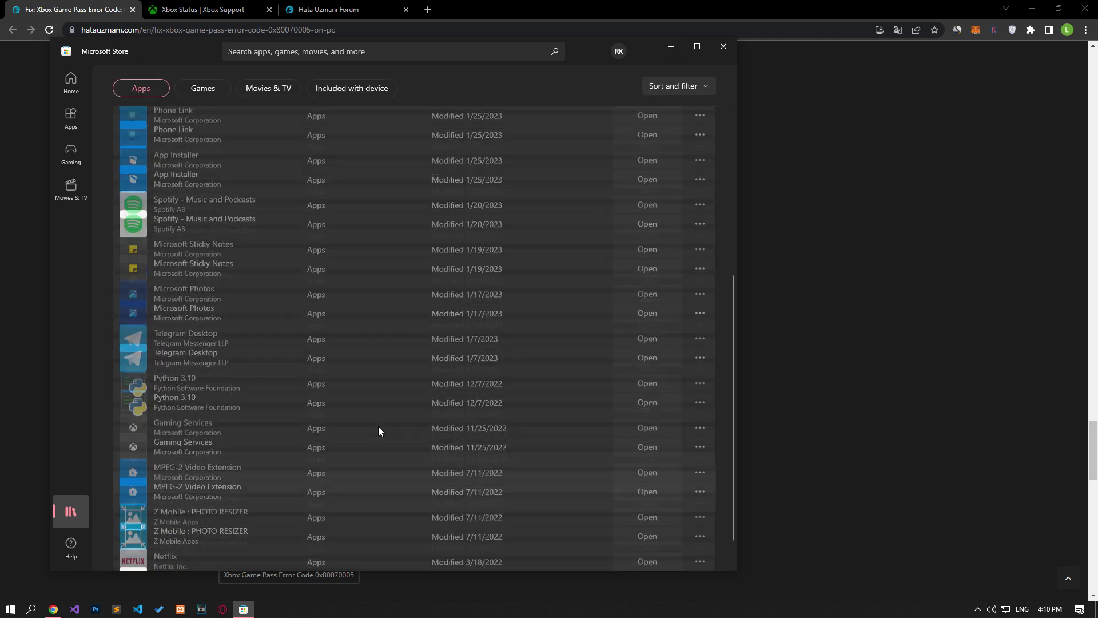
scroll(343, 395, up, 5)
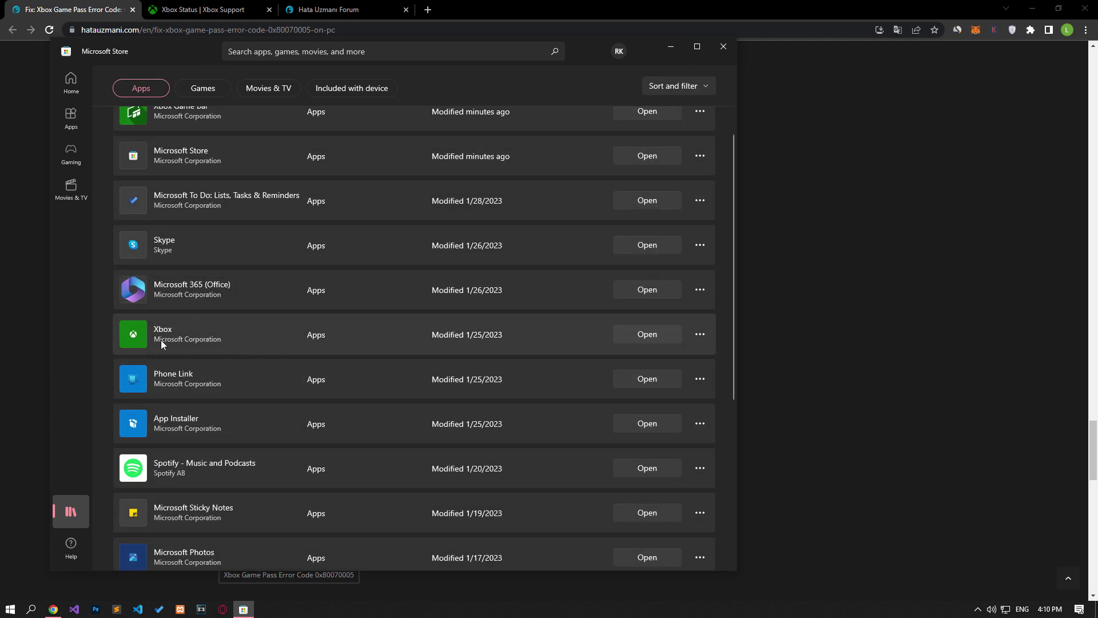
scroll(162, 343, up, 2)
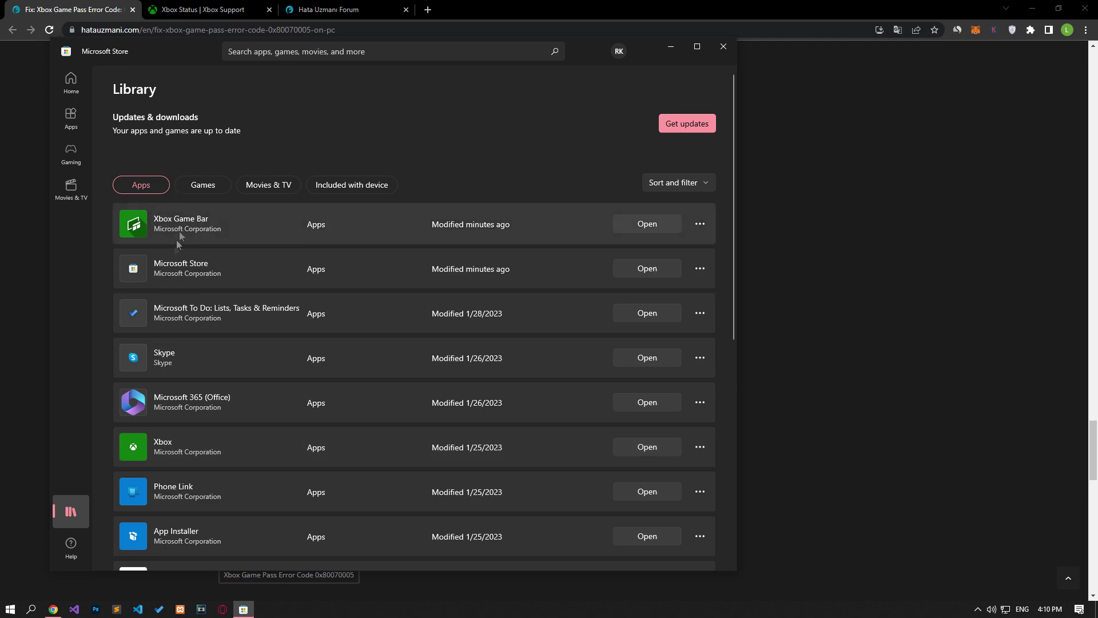
scroll(184, 267, down, 7)
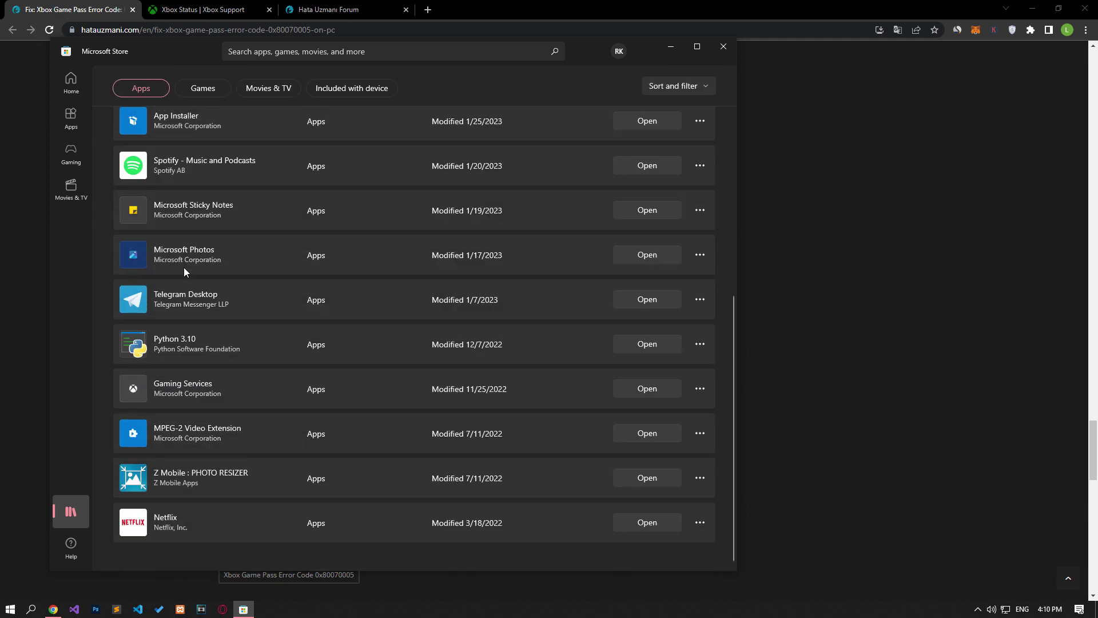
scroll(184, 267, up, 7)
scroll(184, 267, down, 7)
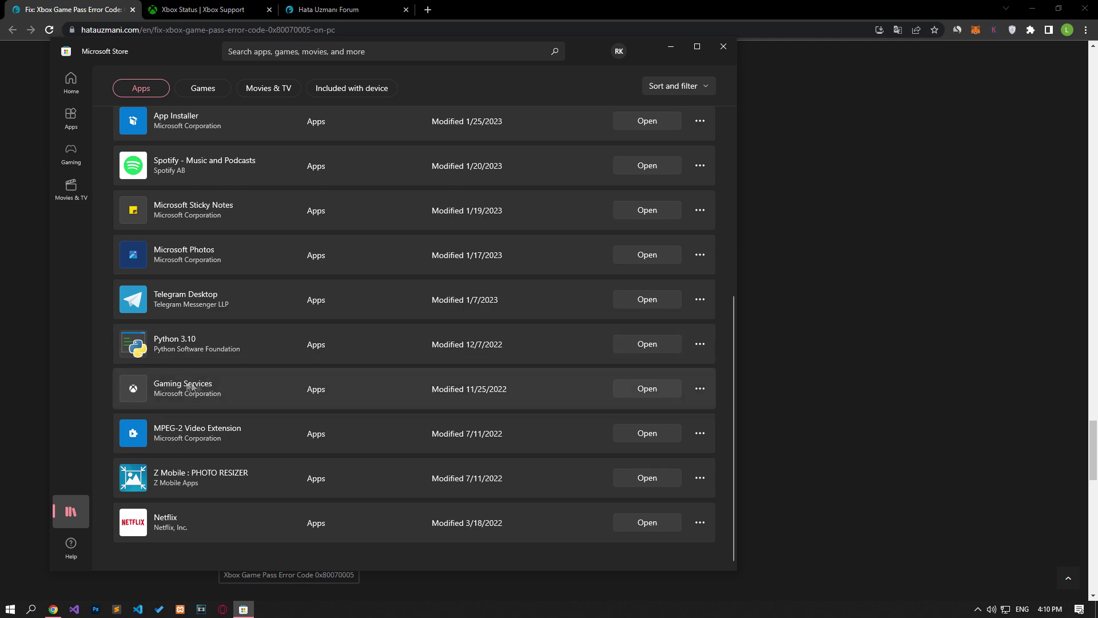
scroll(186, 391, up, 5)
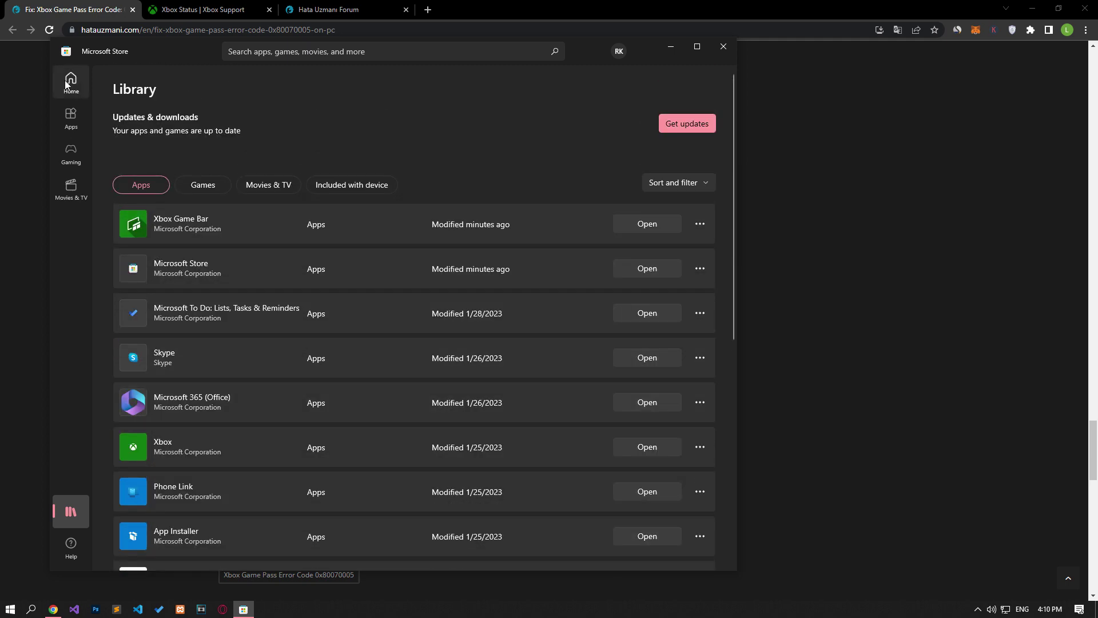
Step: Search the Store for 'Xbox', open the Xbox app, and bring up Minecraft Launcher's options
click(71, 81)
click(319, 47)
text(Xbox)
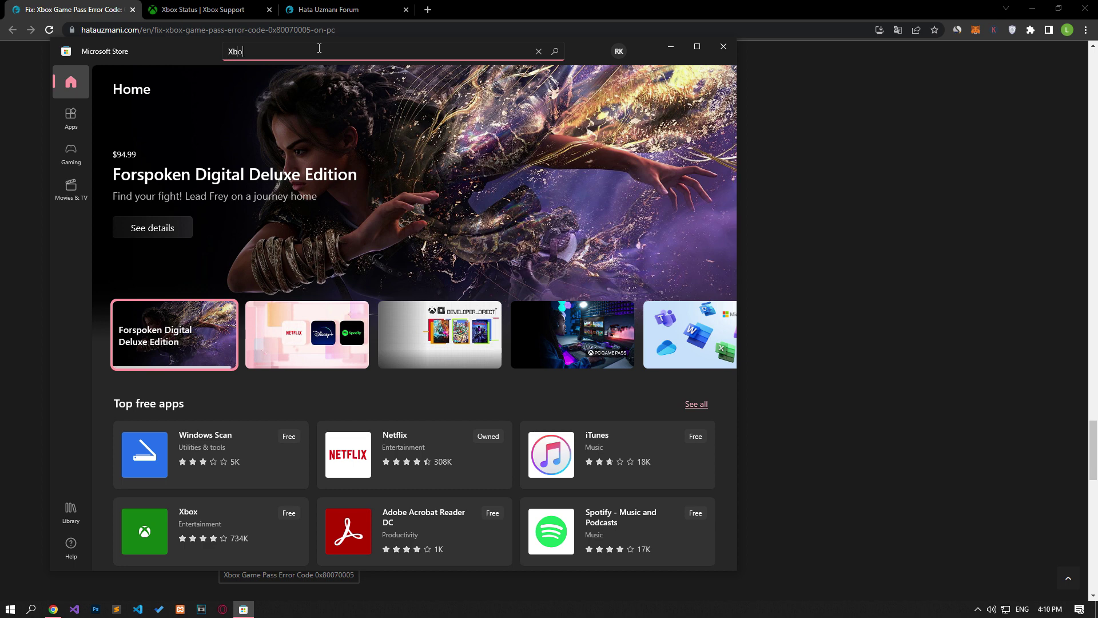
key(Return)
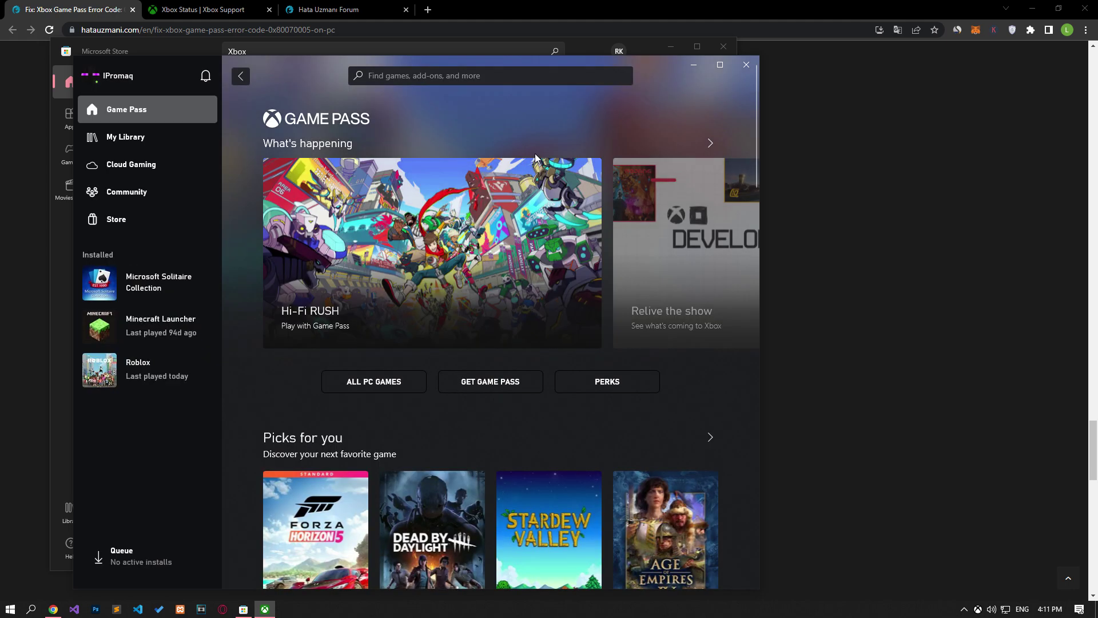
right_click(150, 324)
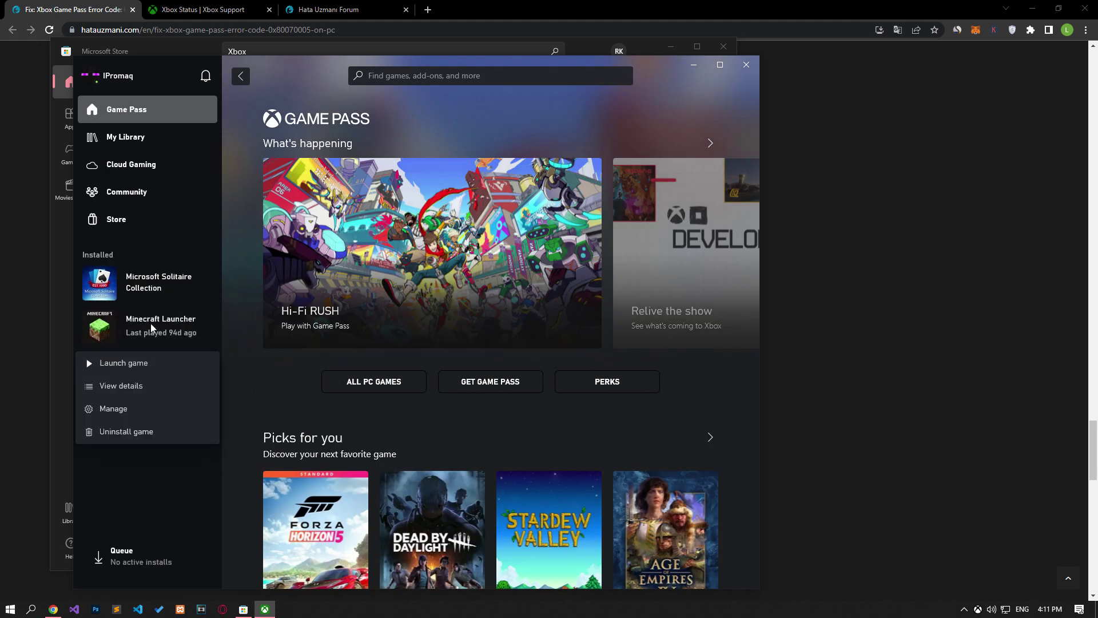
Step: Review Minecraft Launcher's Manage > Files details, then close the dialog and the Xbox app
click(128, 411)
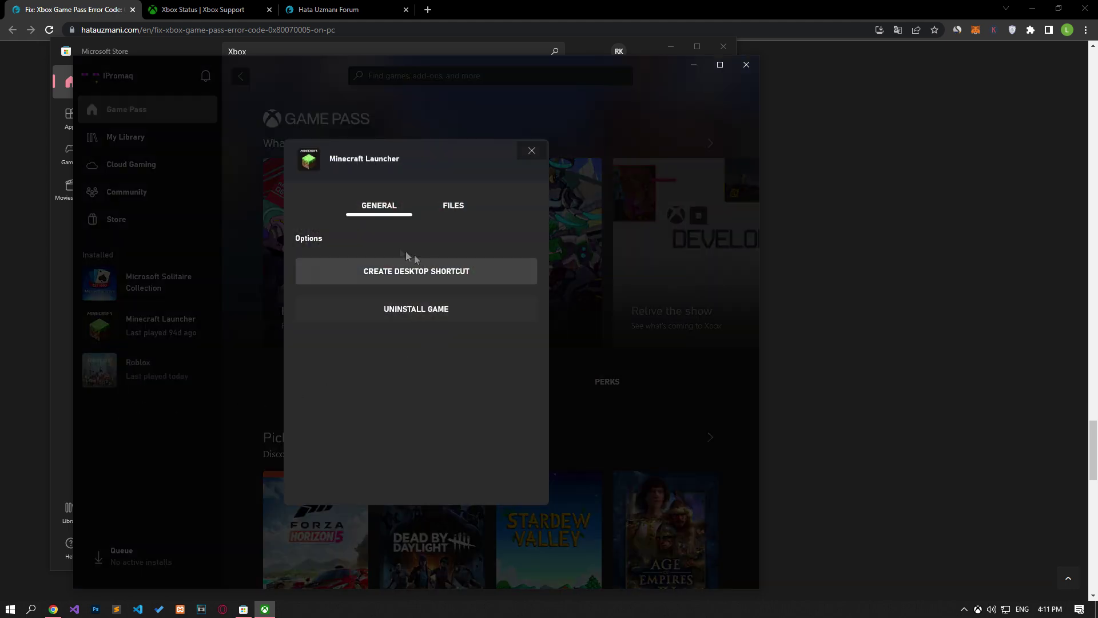
click(440, 215)
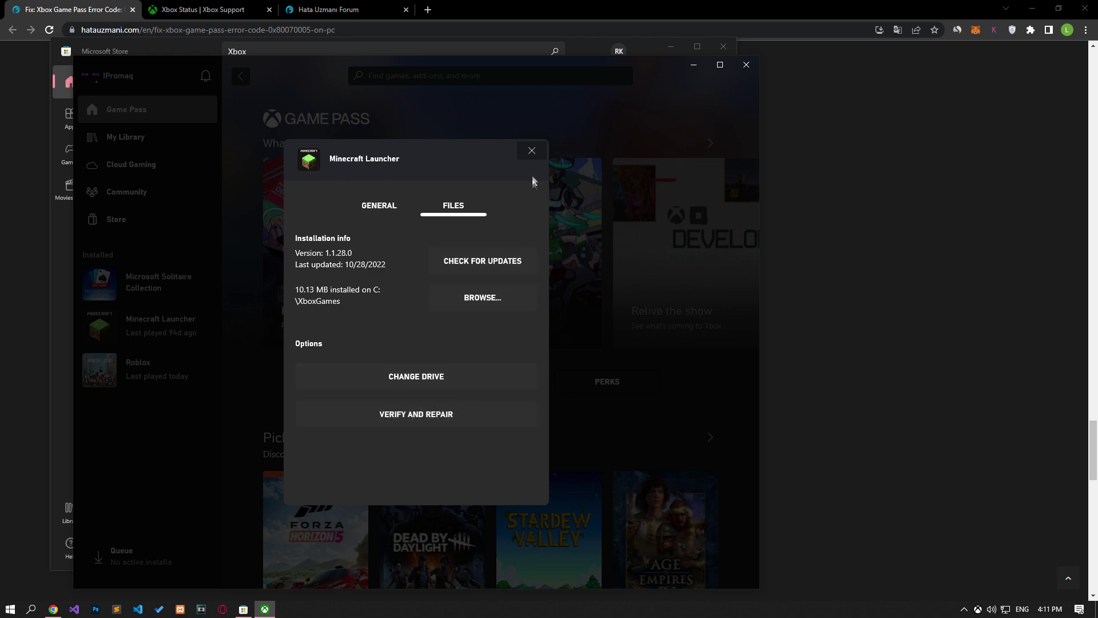
click(535, 151)
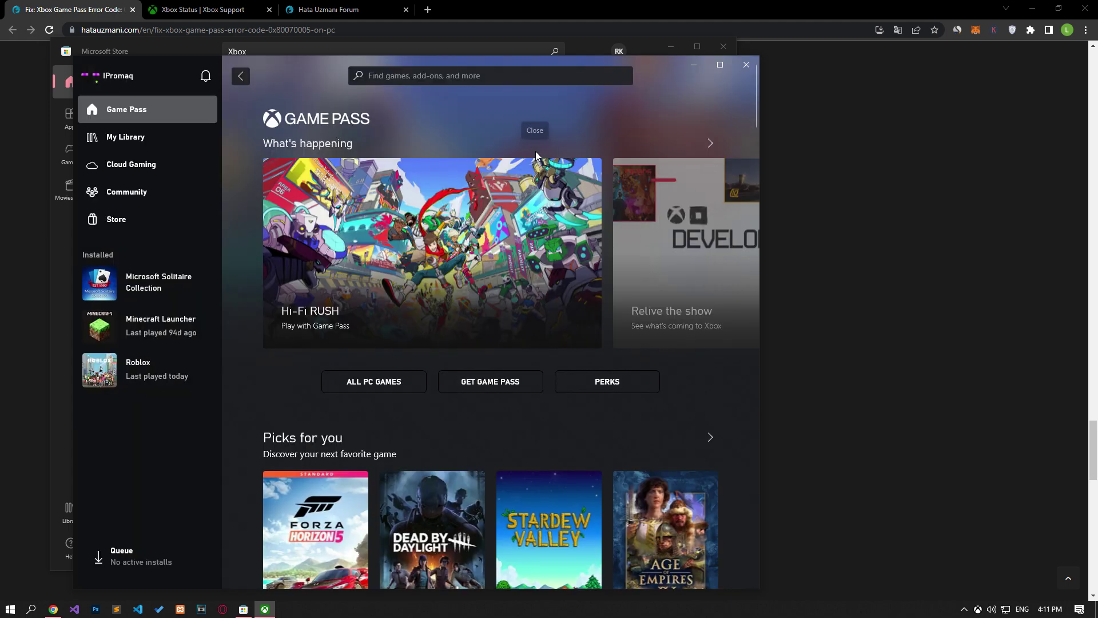
click(754, 63)
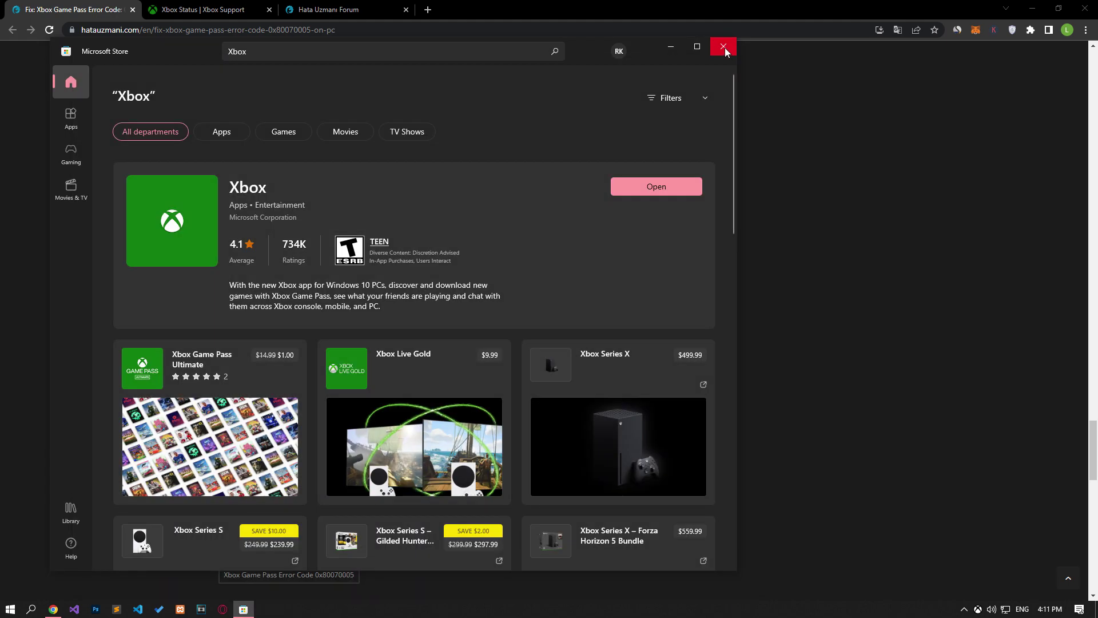
Step: Close Microsoft Store and start a new thread on the Hata Uzmanı Forum tab
click(725, 47)
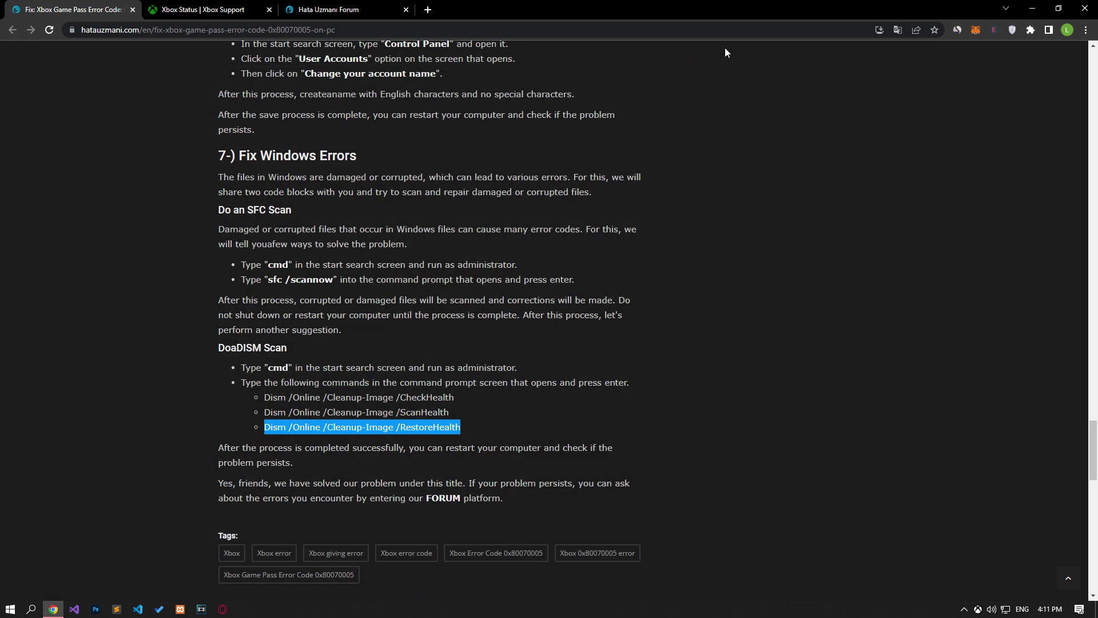
click(367, 8)
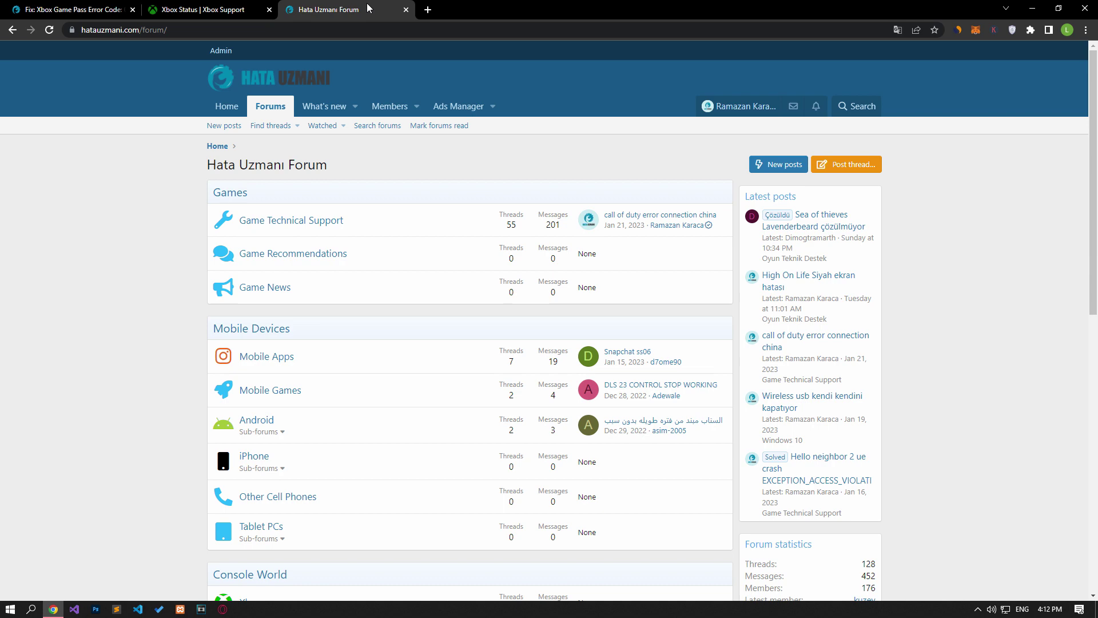
click(873, 170)
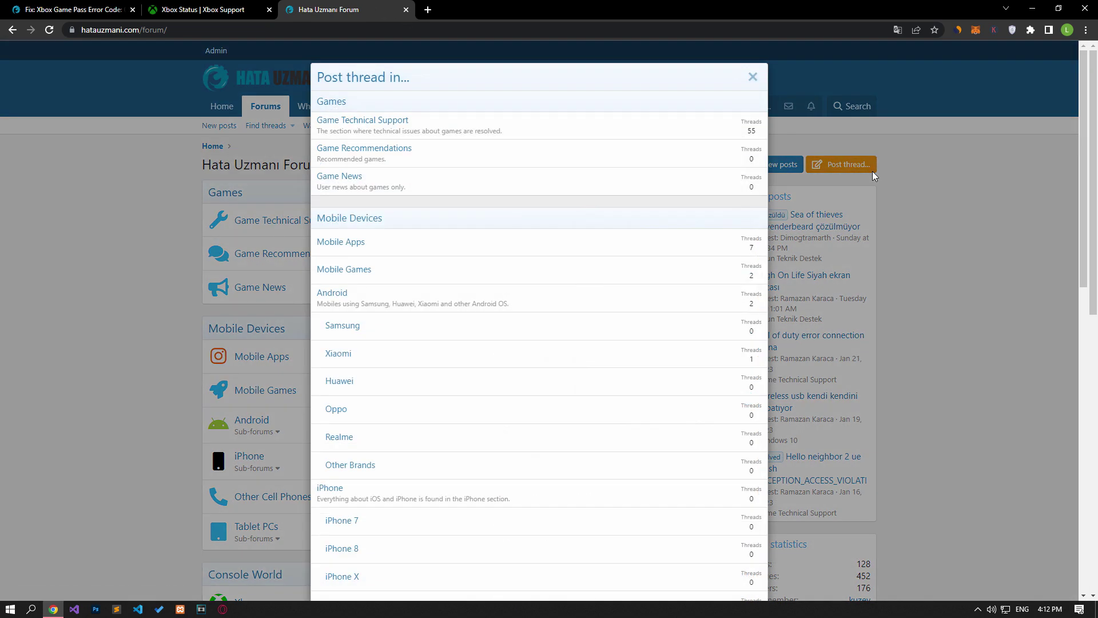